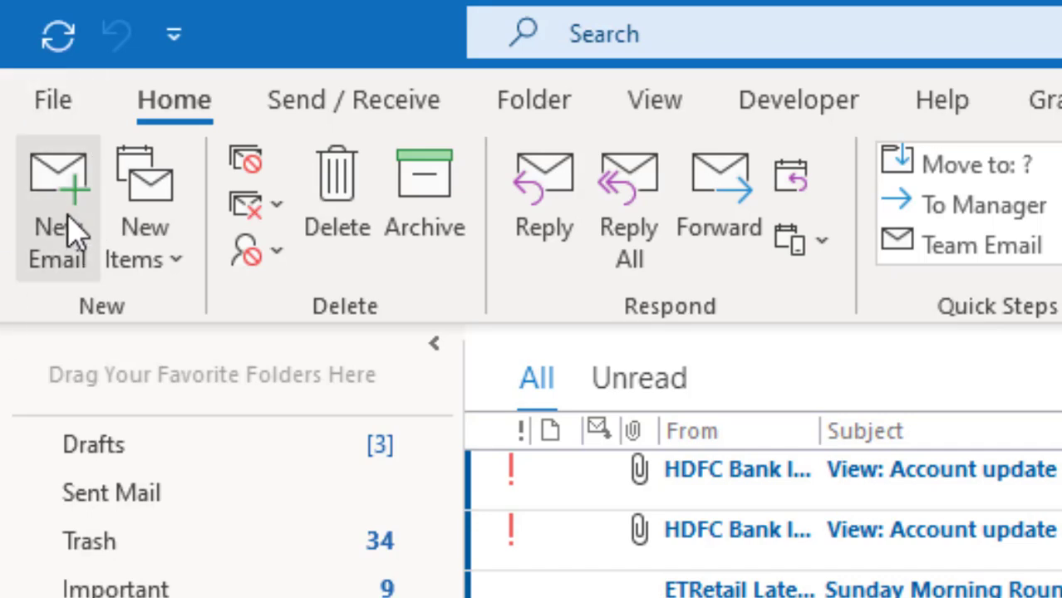
- Start a new email and put the cursor at the top of the body, above the signature
left_click(73, 231)
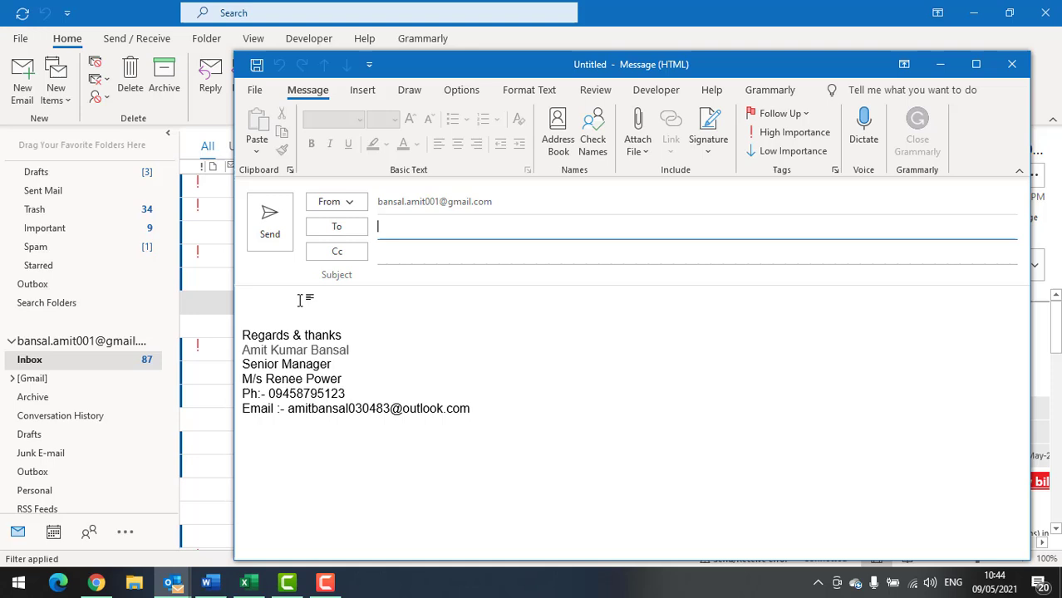
left_click(296, 304)
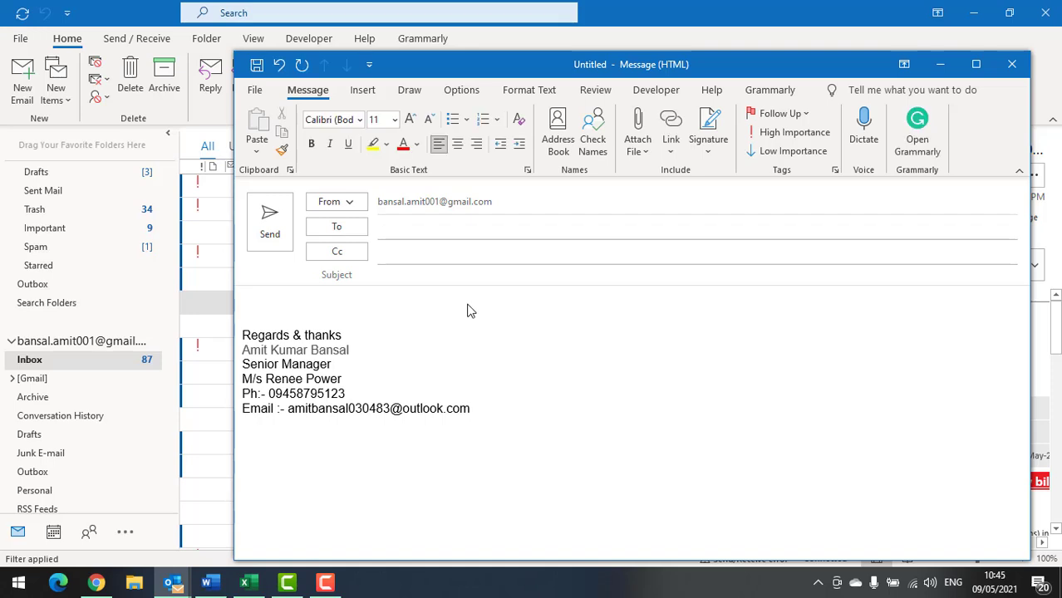
- Insert a grinning face emoji from the Windows emoji panel above the signature
key("super+semicolon")
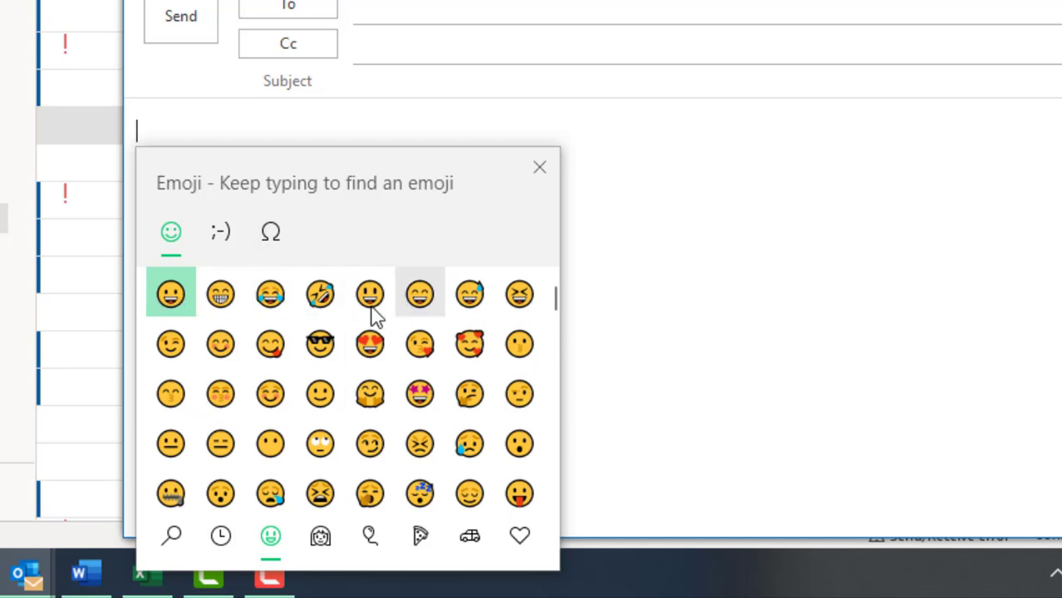
left_click(185, 307)
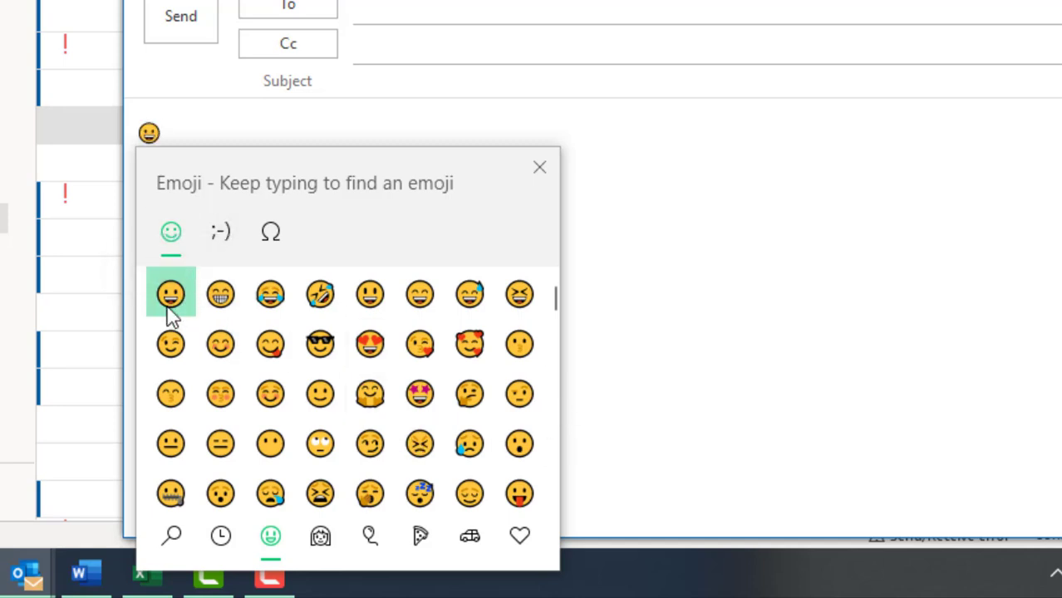
left_click(171, 136)
left_click_drag(164, 136, 131, 130)
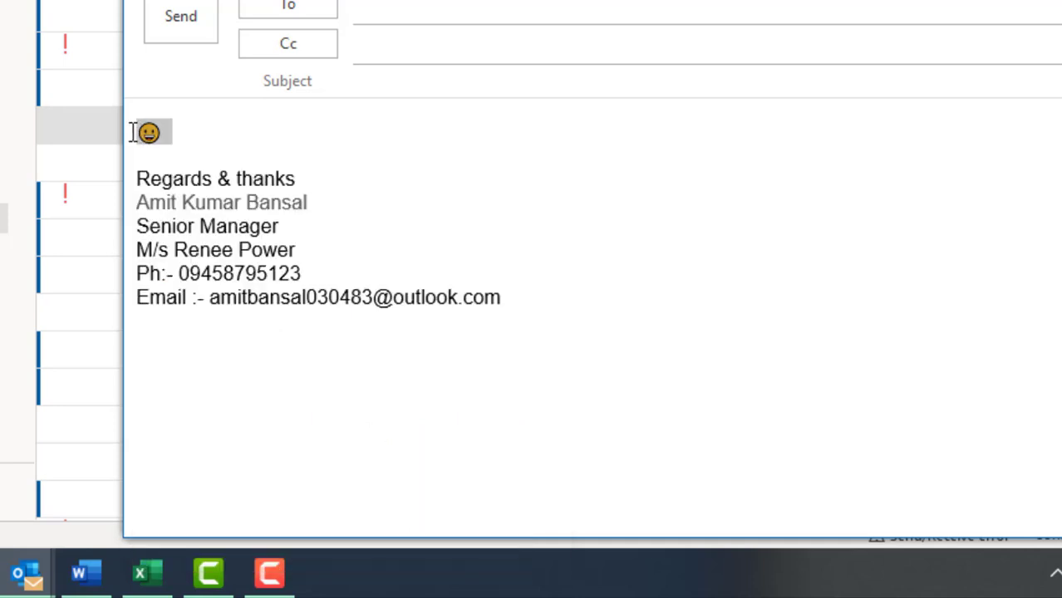
- Enlarge the grinning face emoji to font size 22
left_click(197, 141)
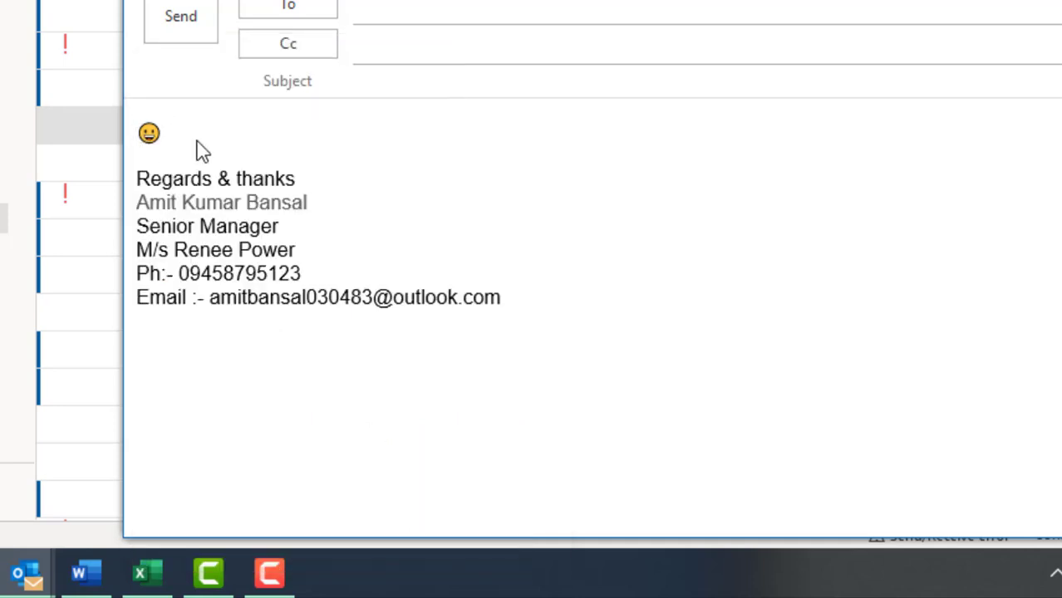
left_click_drag(156, 133, 133, 132)
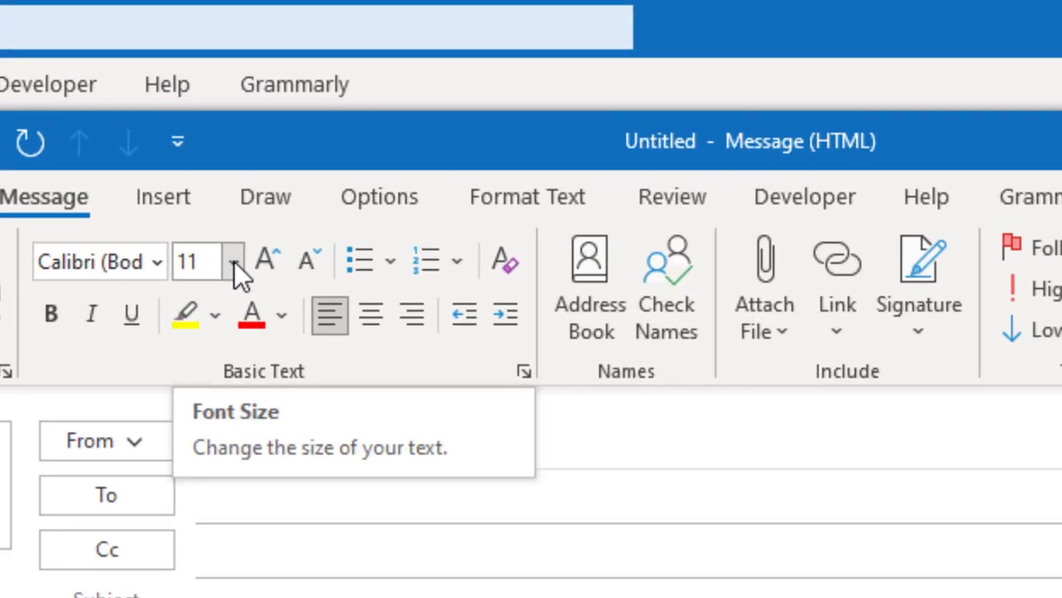
left_click(234, 263)
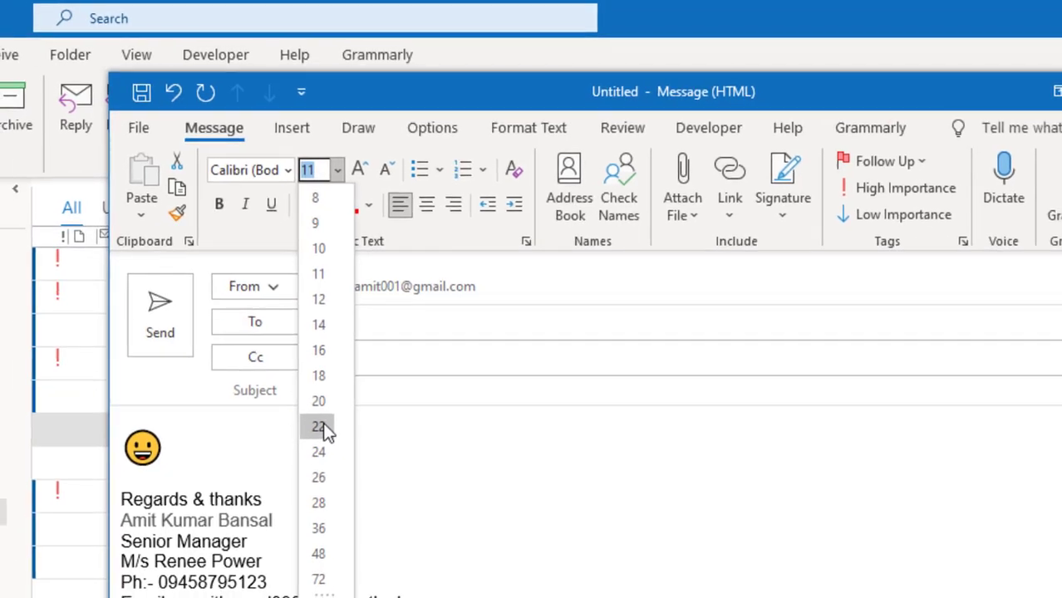
left_click(318, 427)
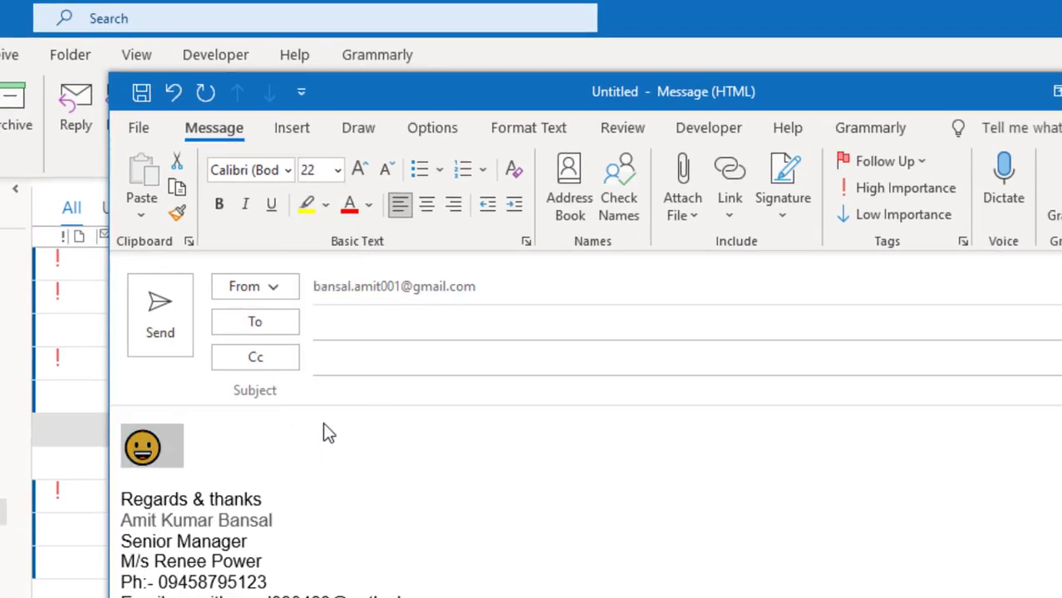
left_click(248, 446)
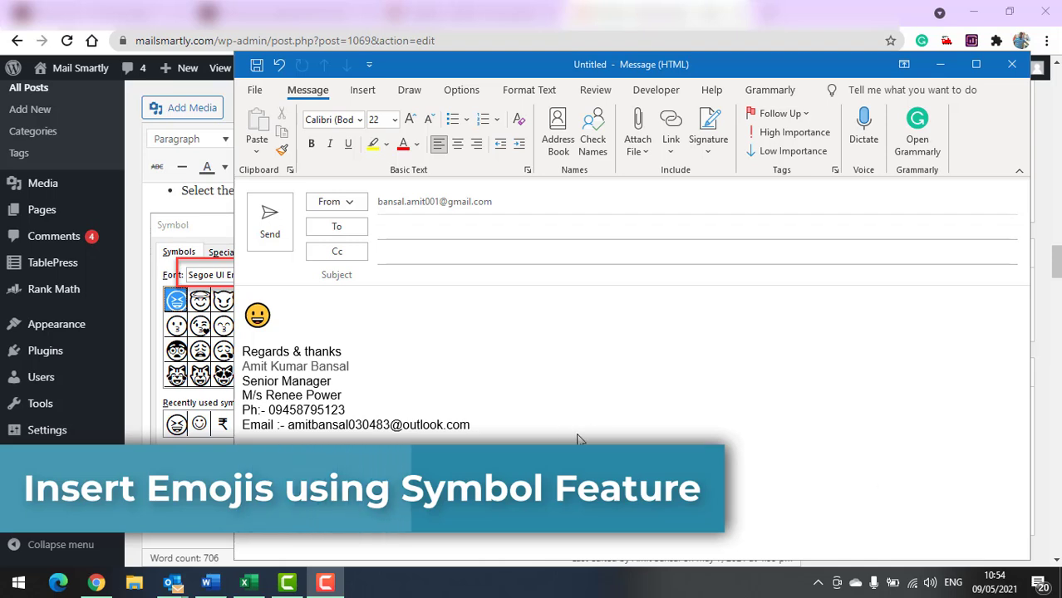
- Open the Symbol list on the Insert tab
left_click(362, 92)
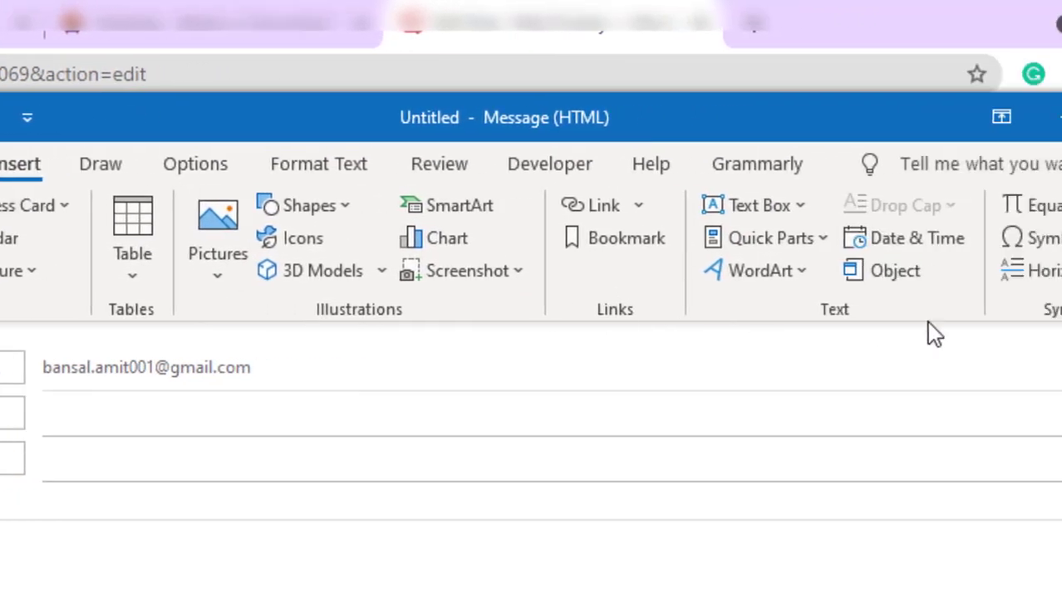
left_click(930, 241)
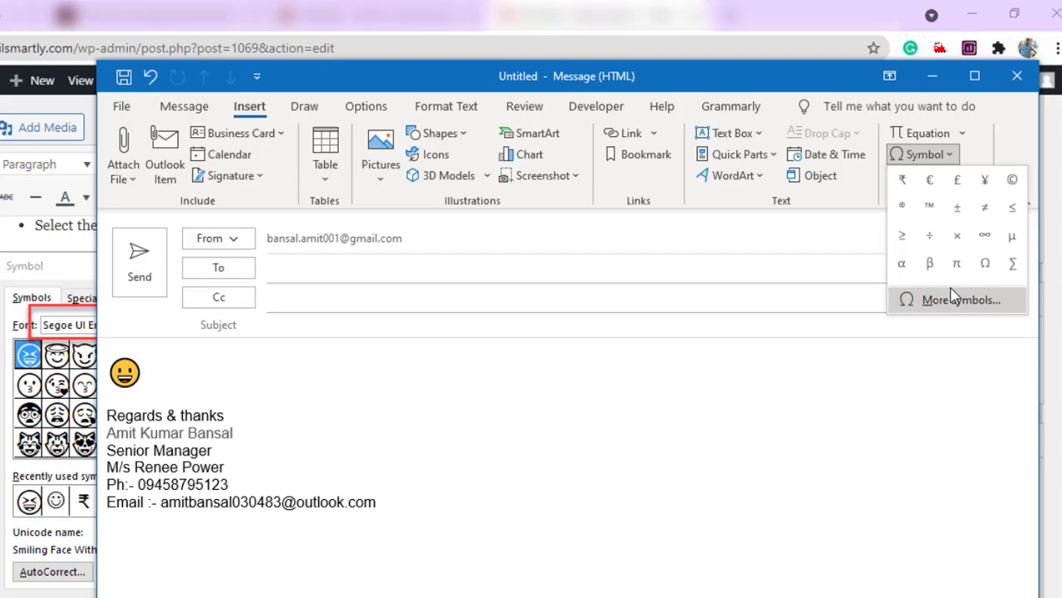
- Open More Symbols and set the symbol font to Segoe UI Emoji
left_click(936, 297)
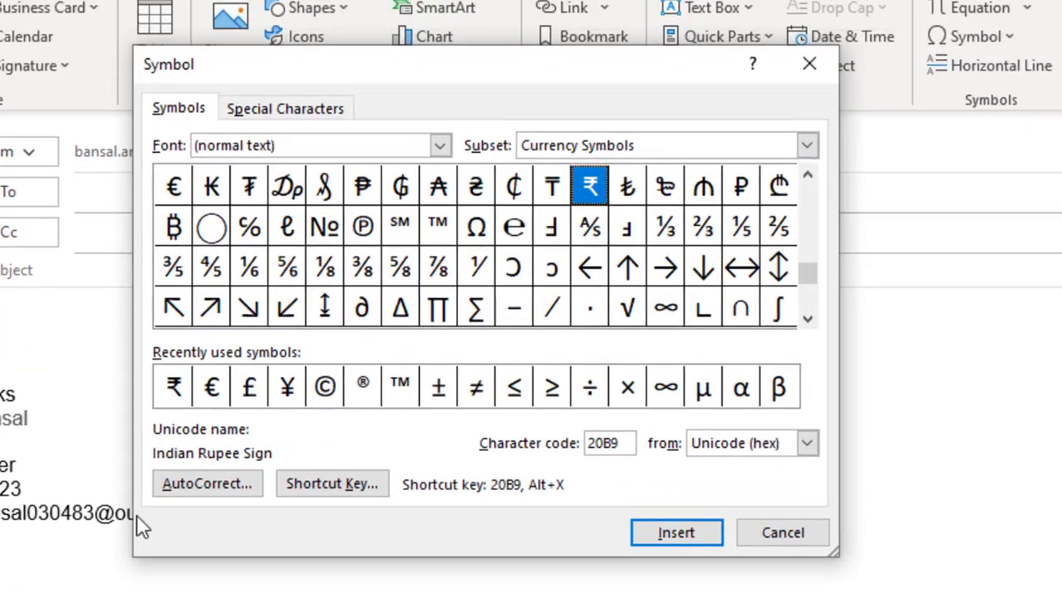
left_click_drag(586, 75, 470, 99)
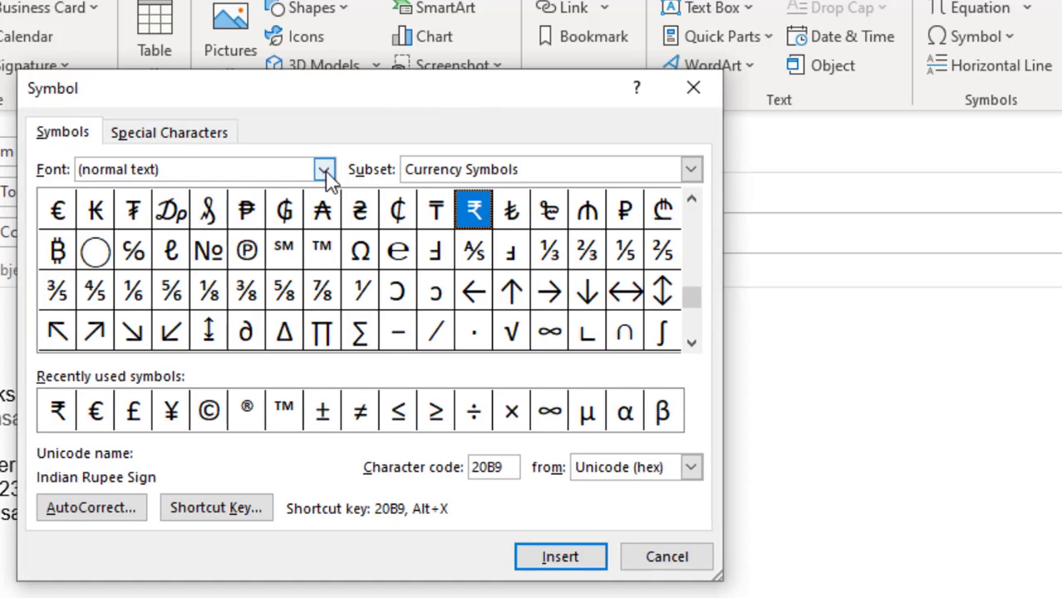
left_click(324, 171)
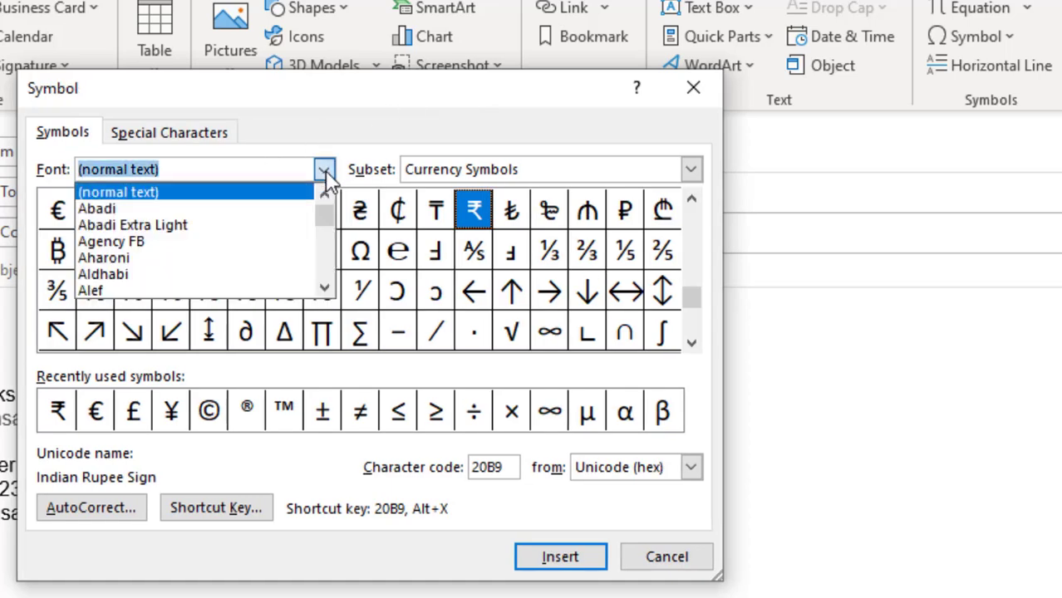
scroll(280, 251, "down", 3)
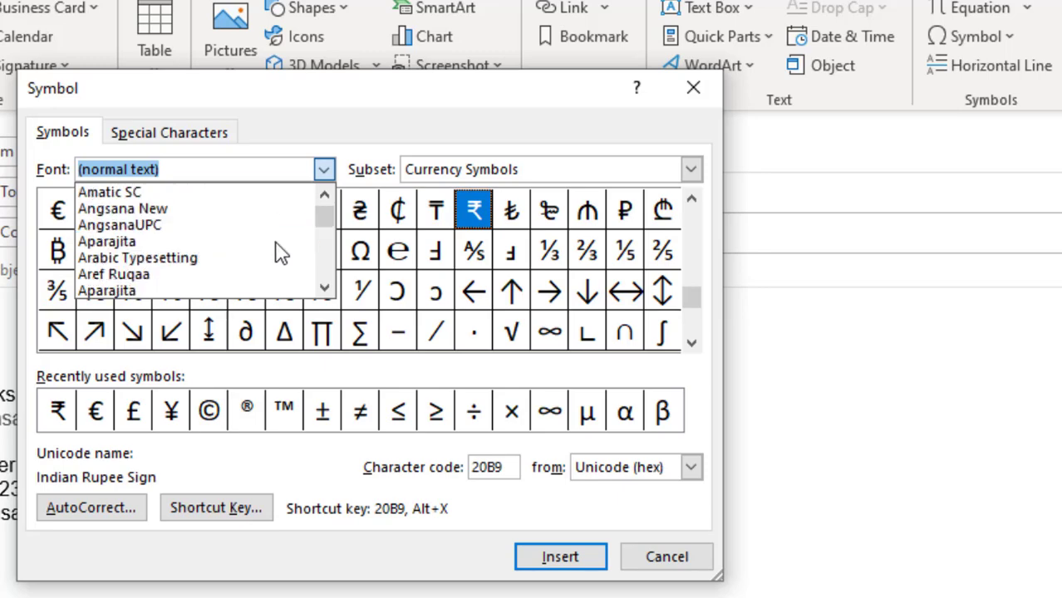
scroll(278, 249, "down", 5)
scroll(278, 251, "down", 5)
scroll(278, 251, "down", 5)
scroll(278, 251, "down", 5)
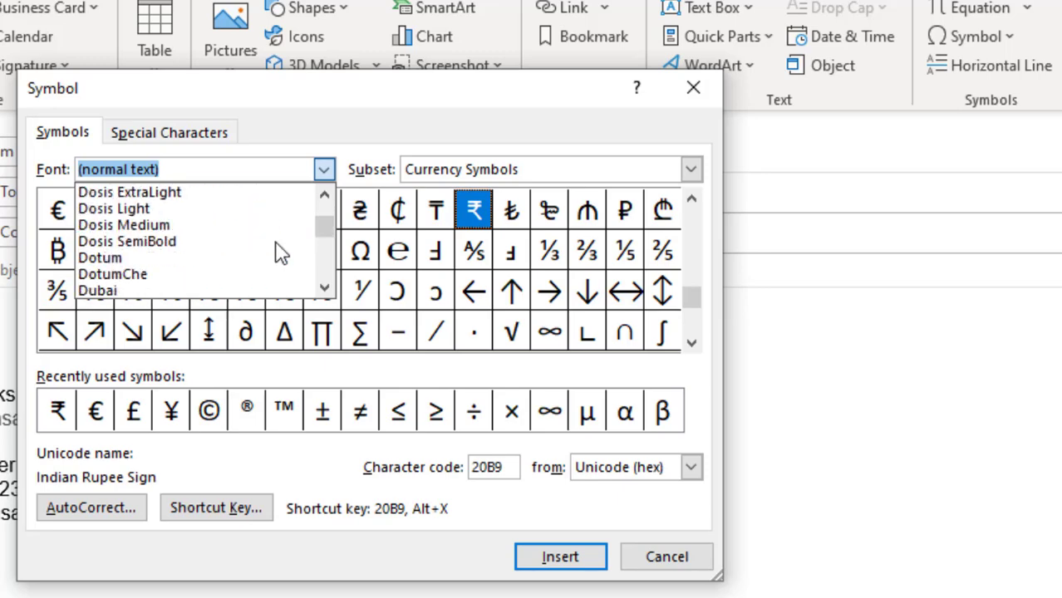
scroll(280, 253, "down", 5)
scroll(280, 249, "down", 5)
scroll(280, 250, "down", 3)
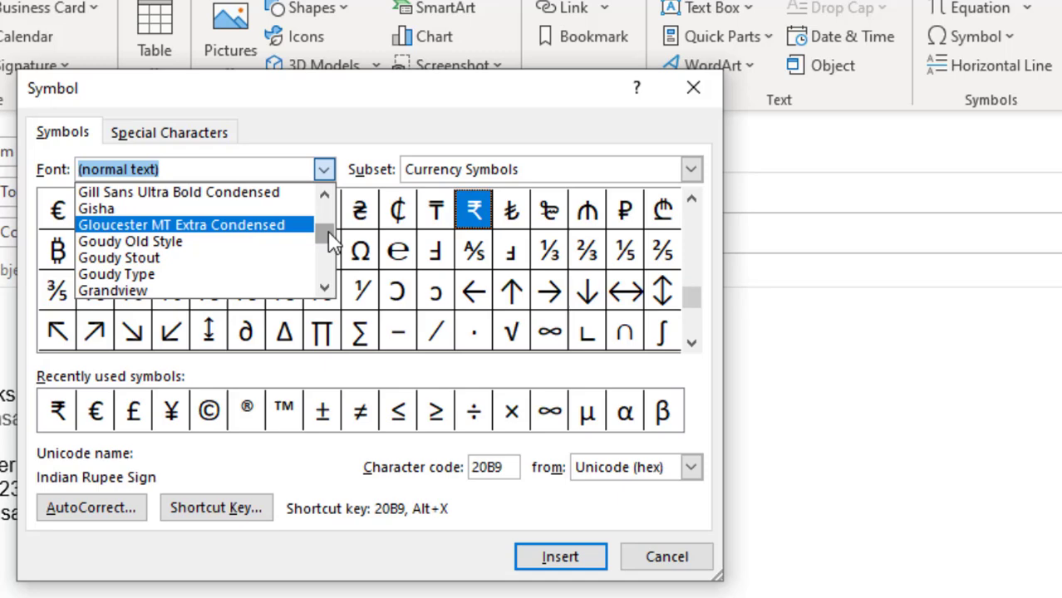
left_click_drag(330, 239, 333, 264)
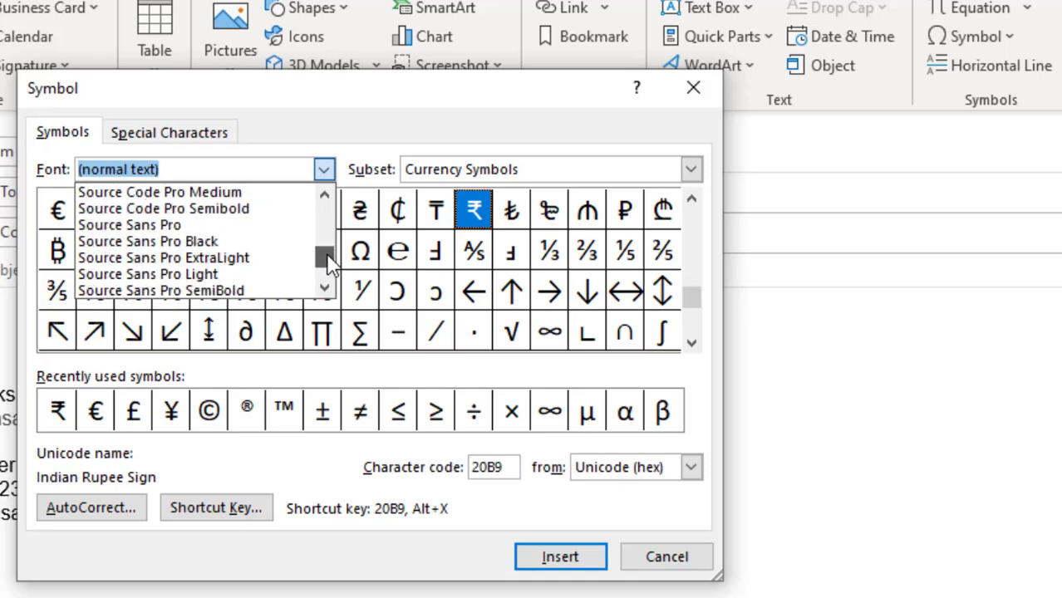
scroll(247, 273, "up", 5)
scroll(247, 272, "up", 4)
scroll(246, 273, "up", 1)
scroll(247, 270, "up", 2)
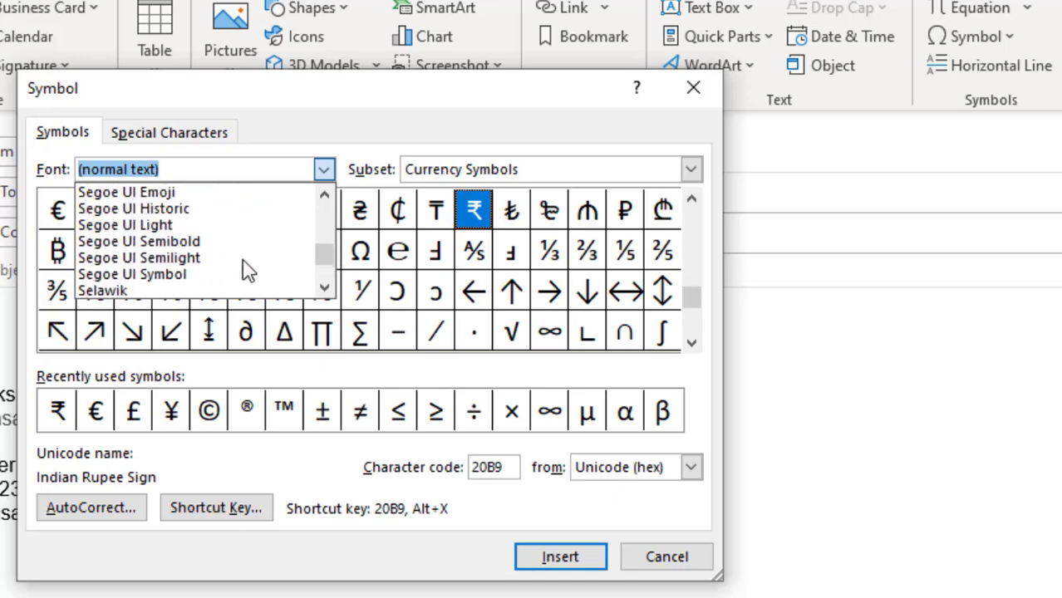
scroll(246, 273, "up", 1)
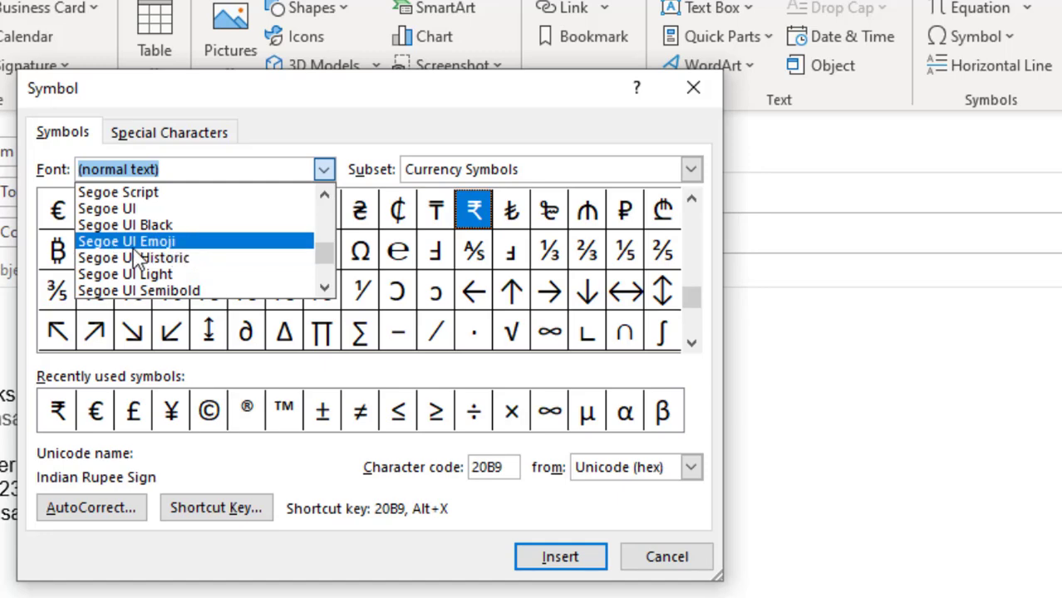
left_click(165, 247)
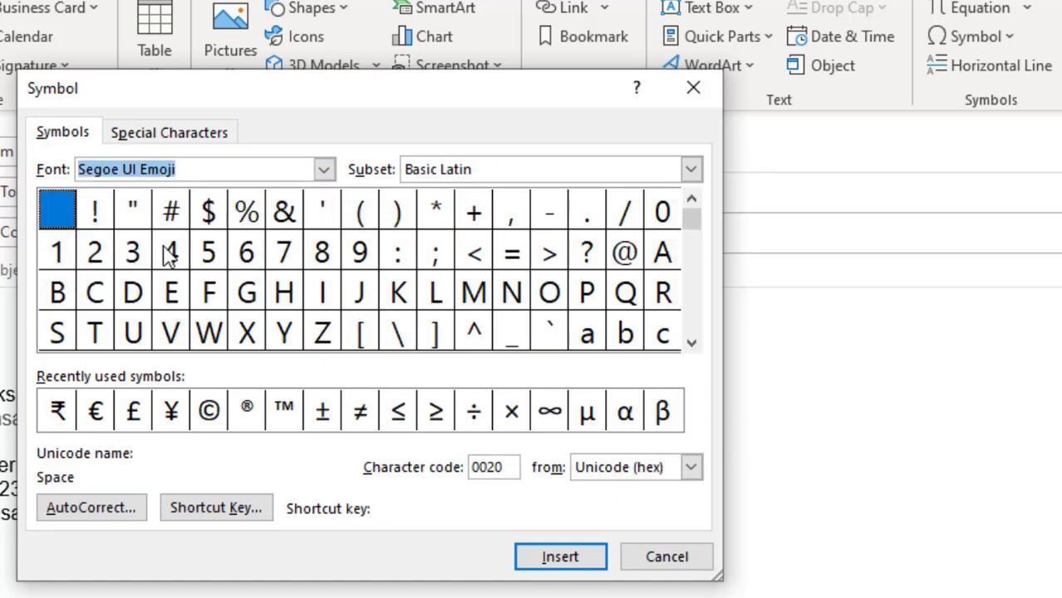
- Switch the subset to Extended Characters - Plane 1 and browse to the emoji faces
left_click(691, 170)
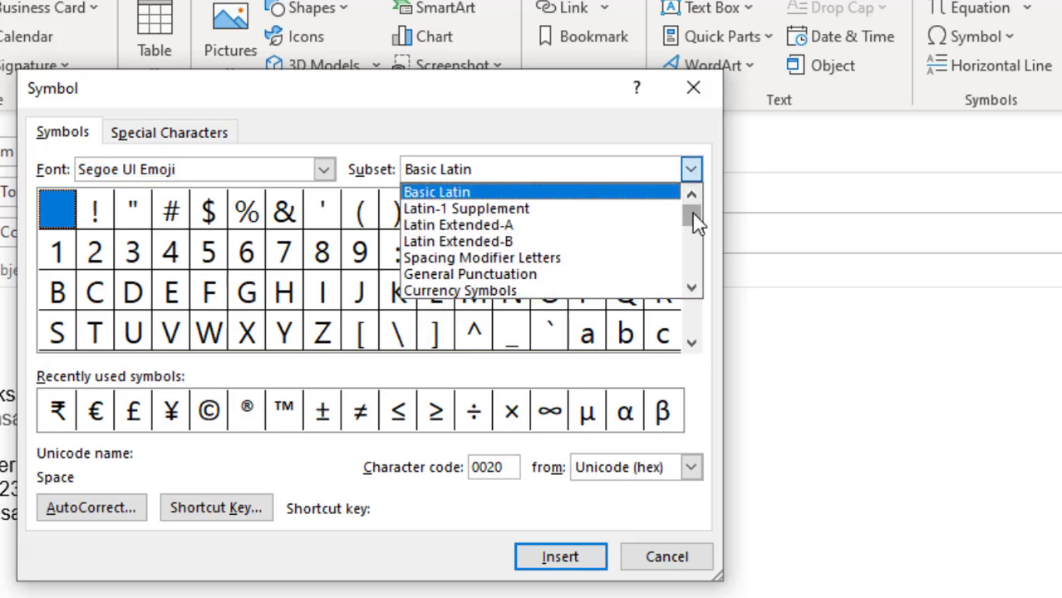
left_click_drag(696, 222, 696, 289)
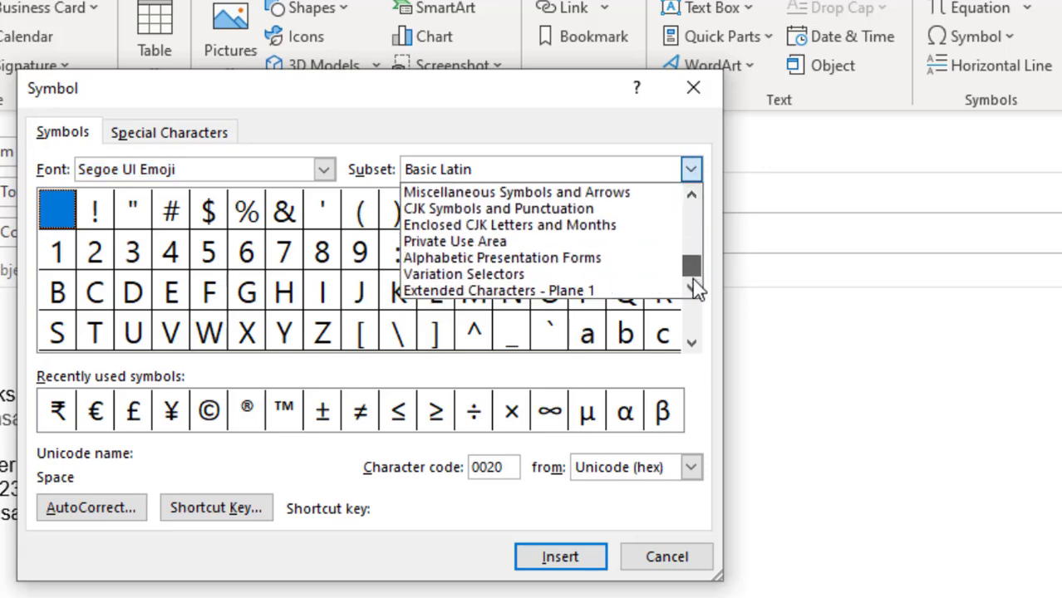
left_click(451, 293)
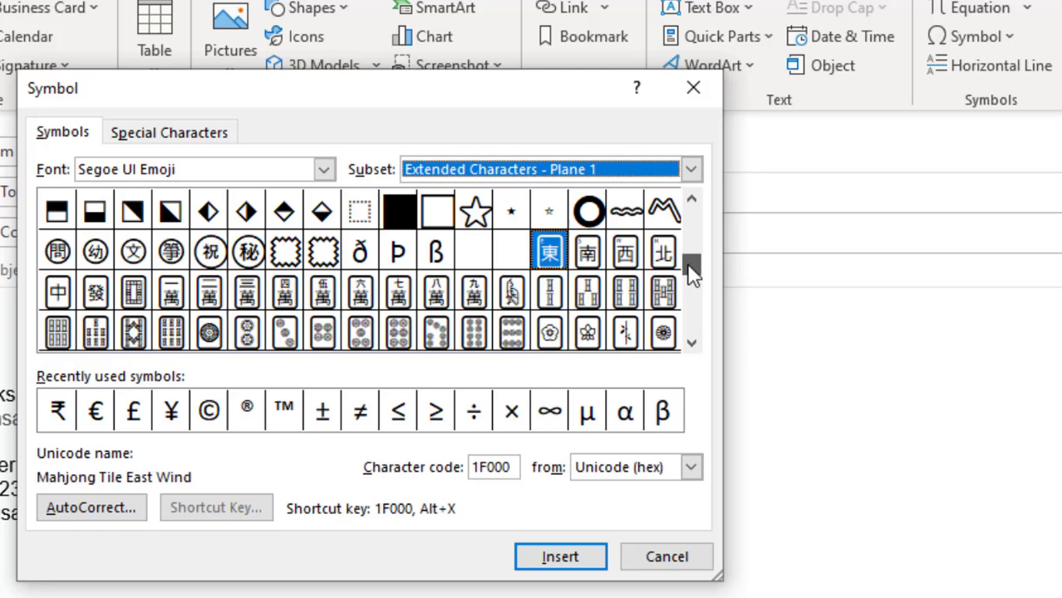
left_click_drag(693, 268, 692, 276)
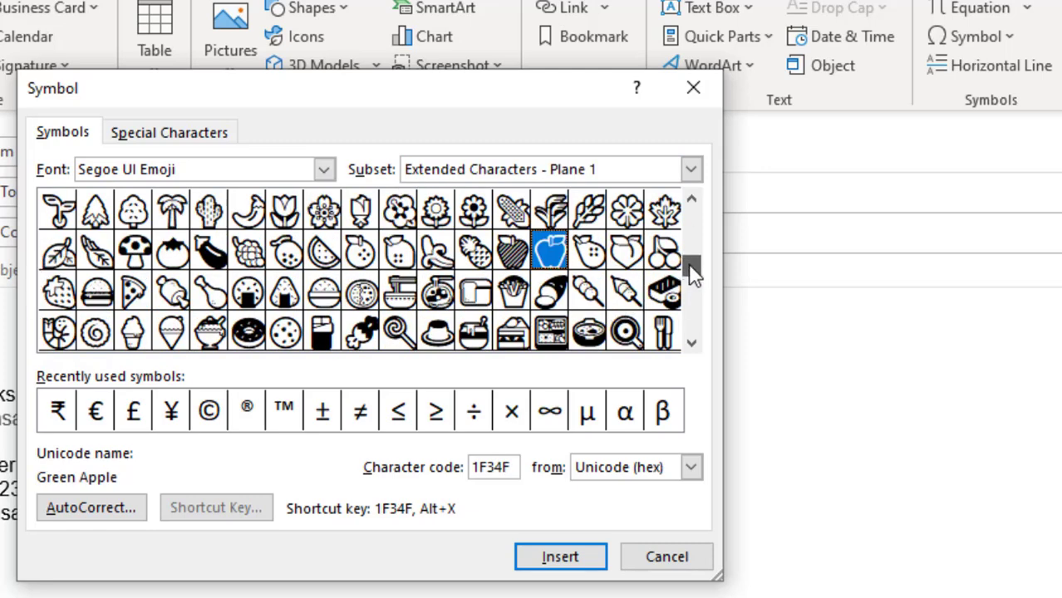
mouse_move(687, 267)
left_mouse_down()
mouse_move(689, 252)
mouse_move(694, 297)
left_mouse_up()
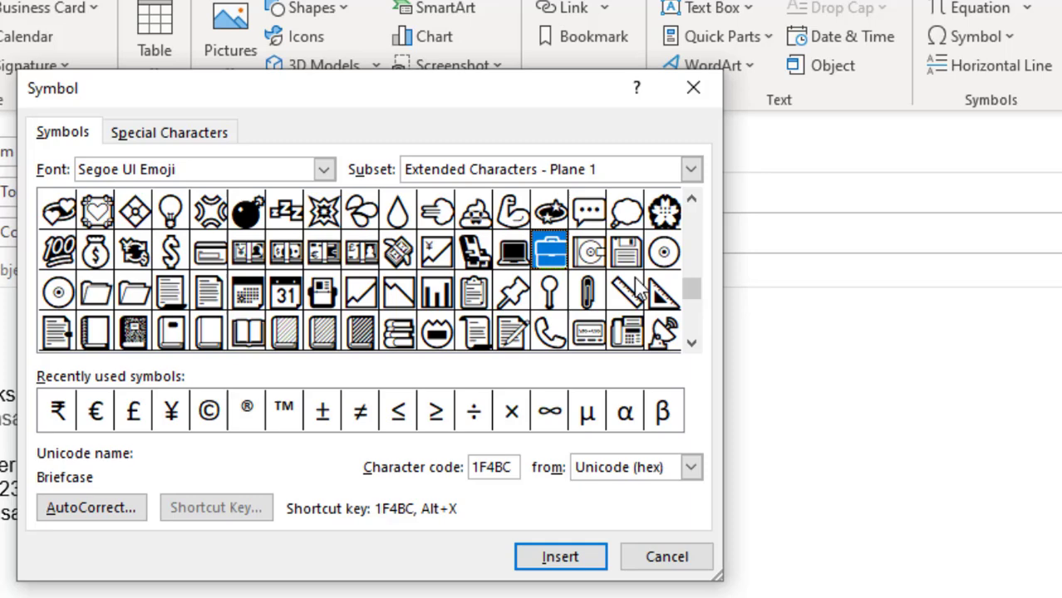
left_click(693, 344)
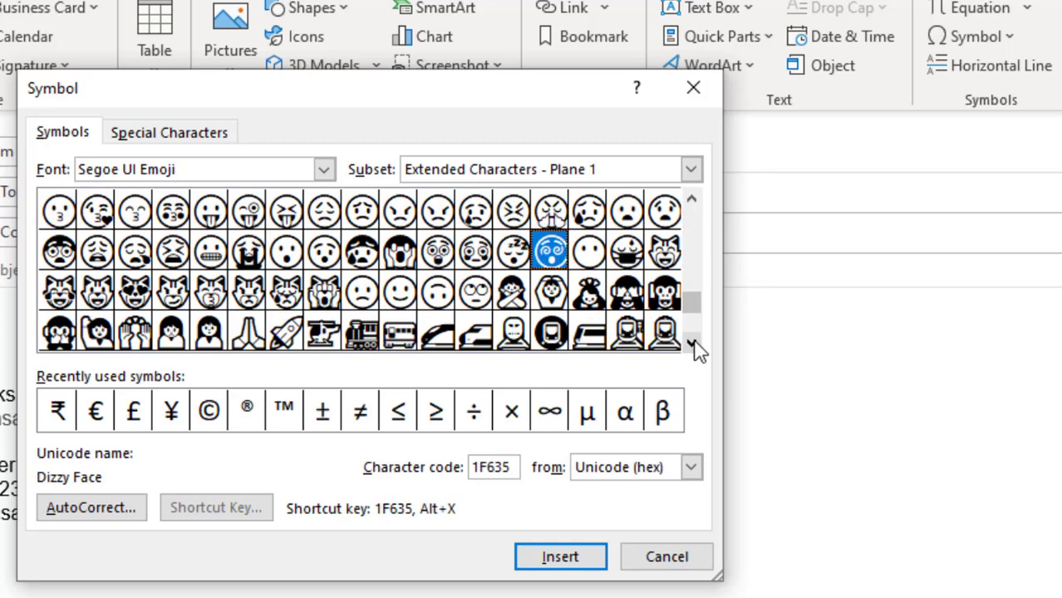
left_click(693, 200)
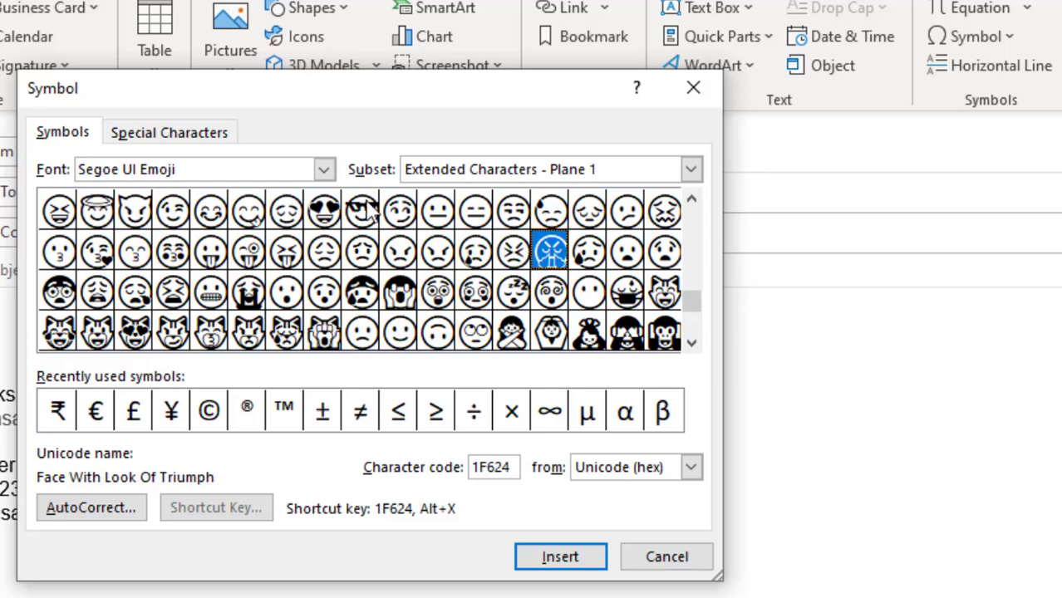
- Insert the squinting laughing-face emoji (1F606) into the message
left_click(99, 215)
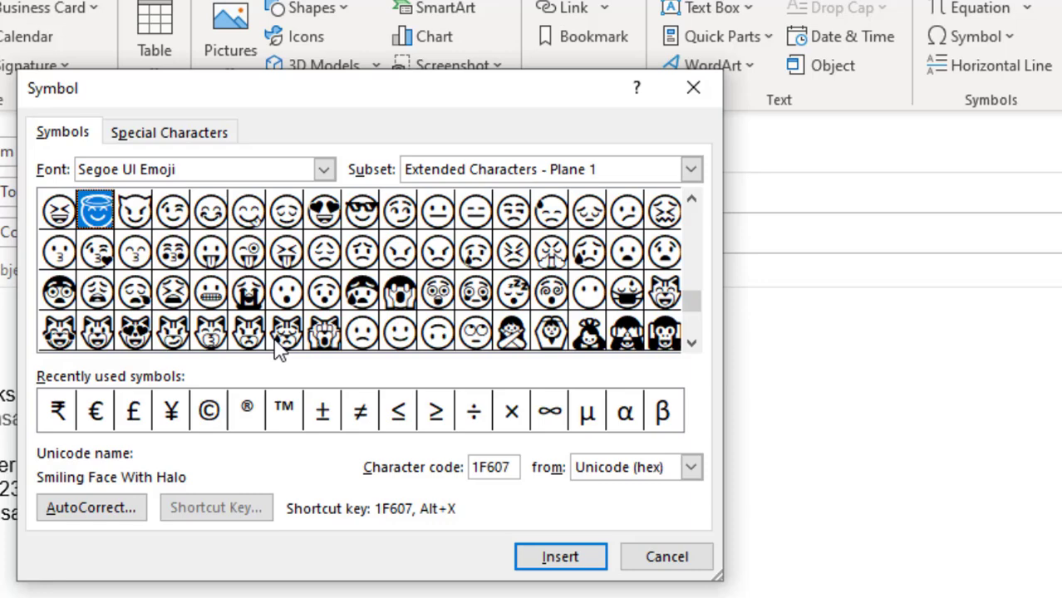
left_click(67, 214)
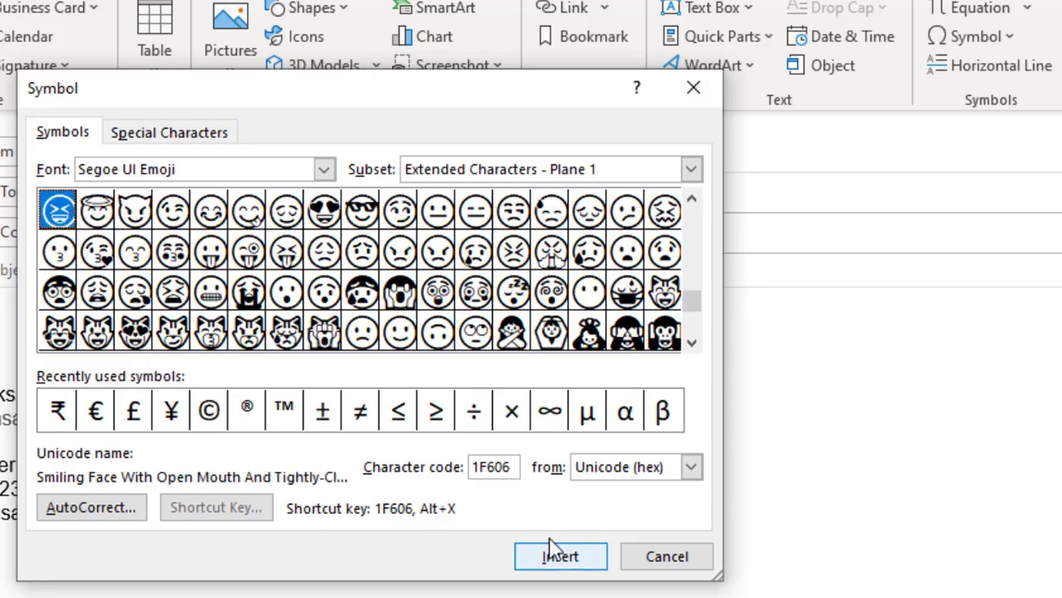
left_click(570, 560)
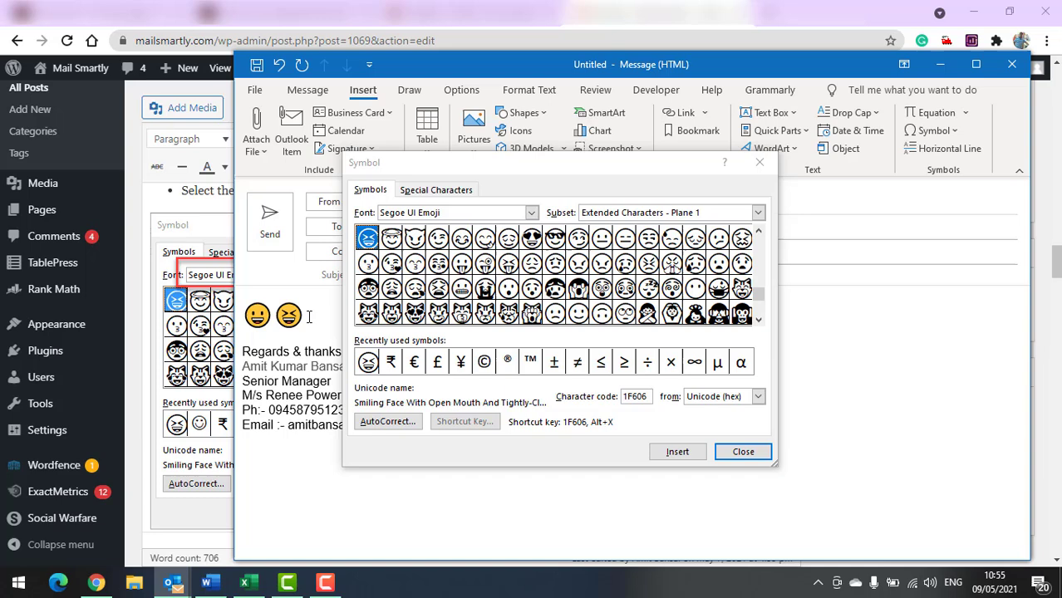
- Resize the squinting laughing-face emoji to 36 point
left_click(743, 451)
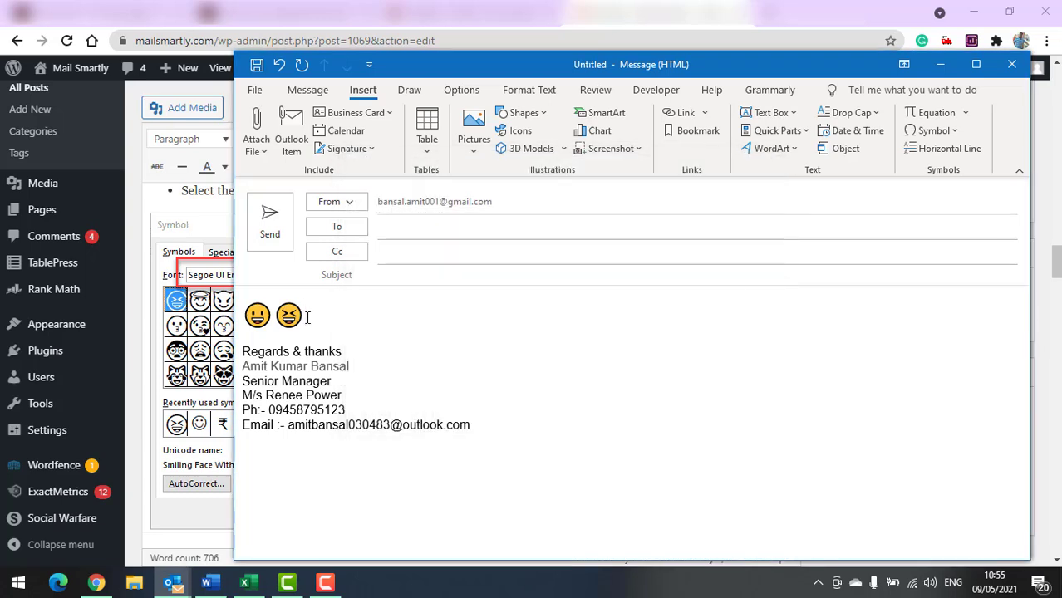
double_click(307, 317)
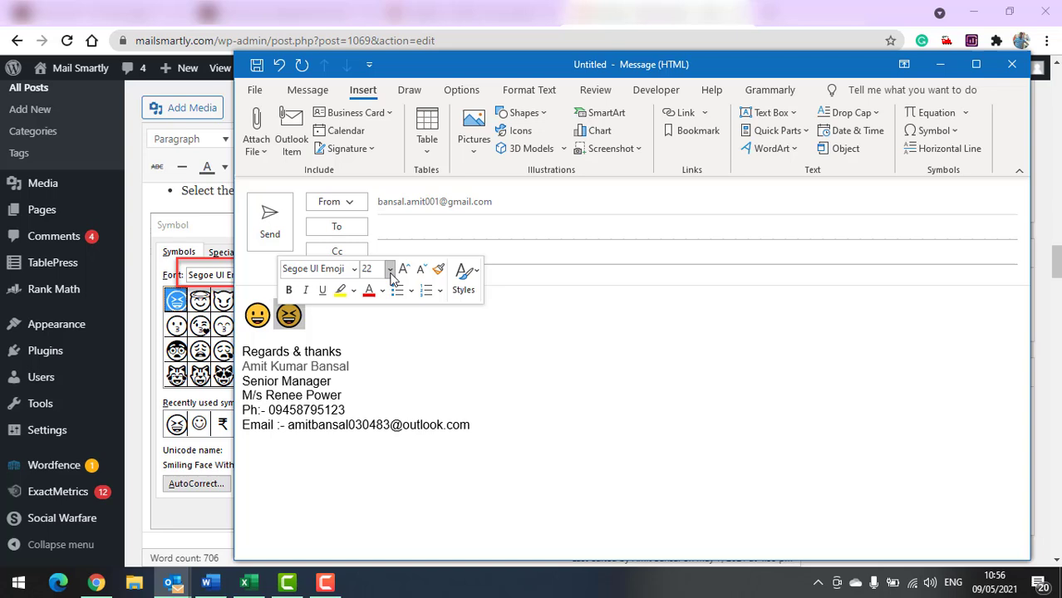
left_click(389, 270)
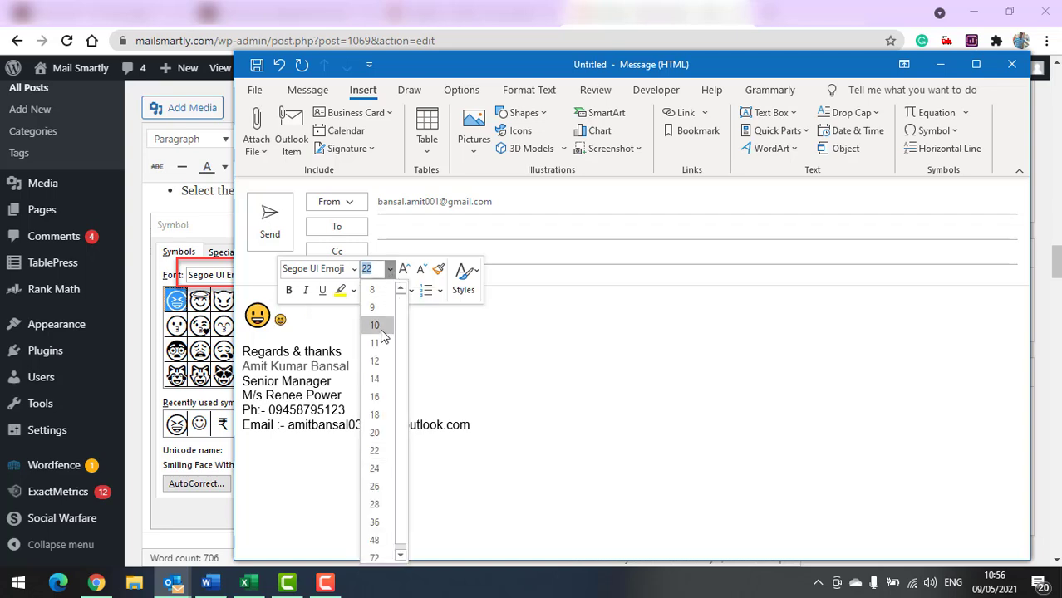
left_click(381, 519)
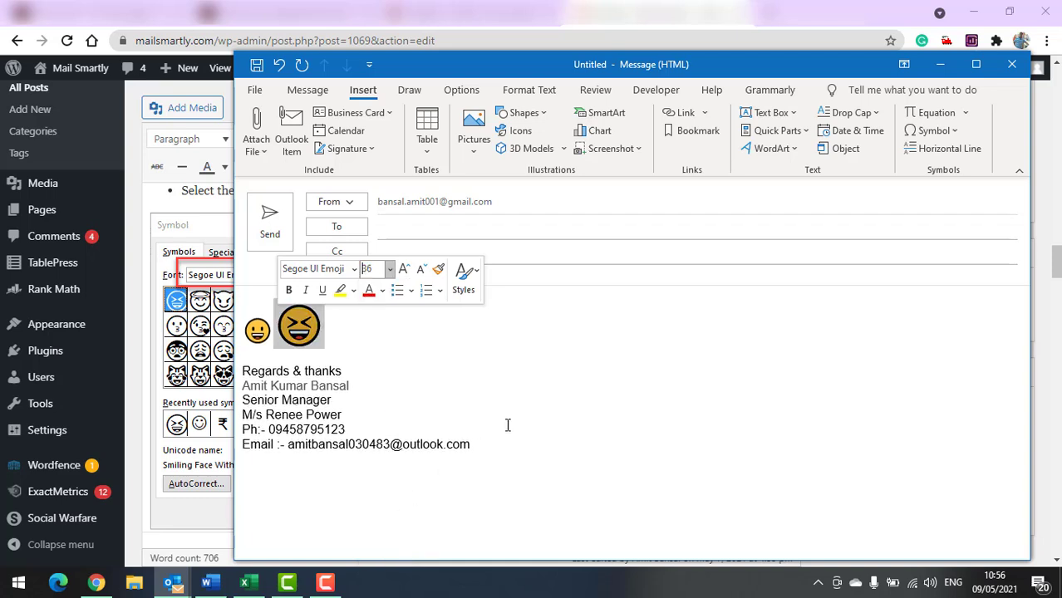
left_click(577, 392)
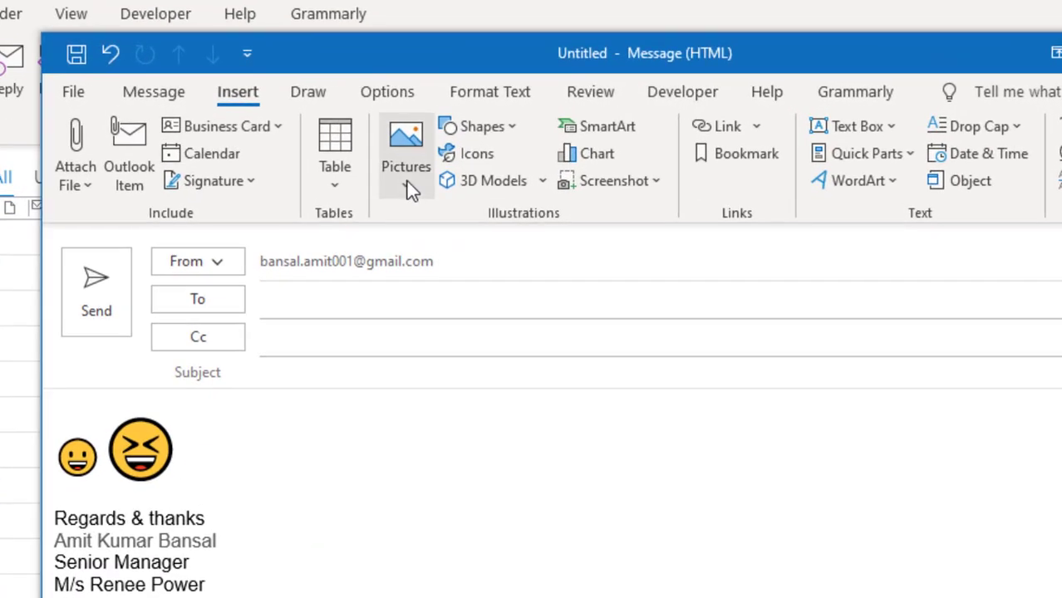
- Open Online Pictures from the Pictures menu and browse the Bing image categories
left_click(404, 176)
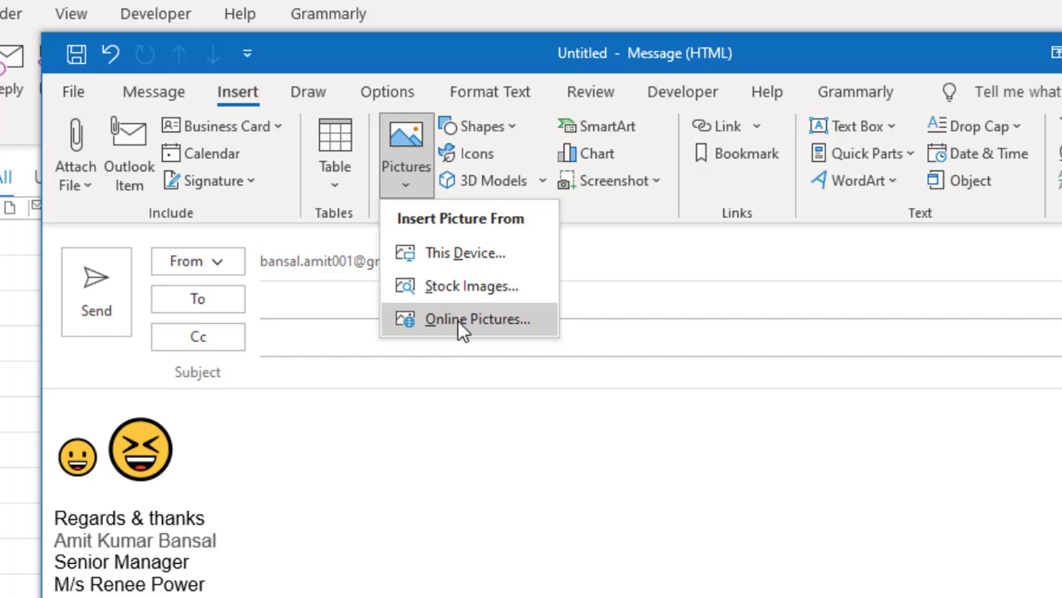
left_click(488, 324)
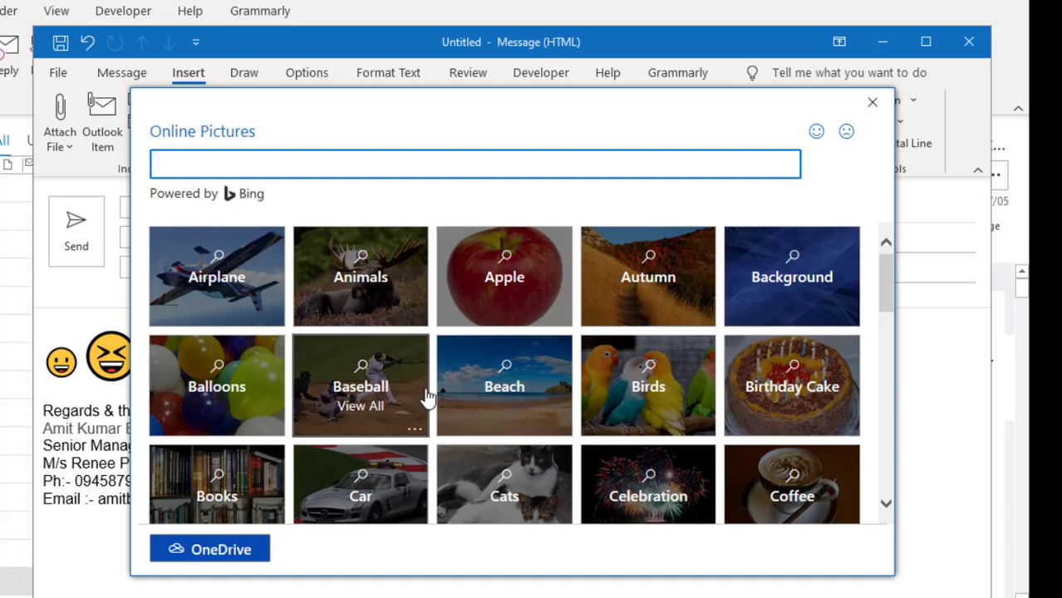
scroll(427, 397, "down", 1)
scroll(426, 397, "down", 1)
scroll(426, 397, "down", 1)
scroll(426, 397, "down", 1)
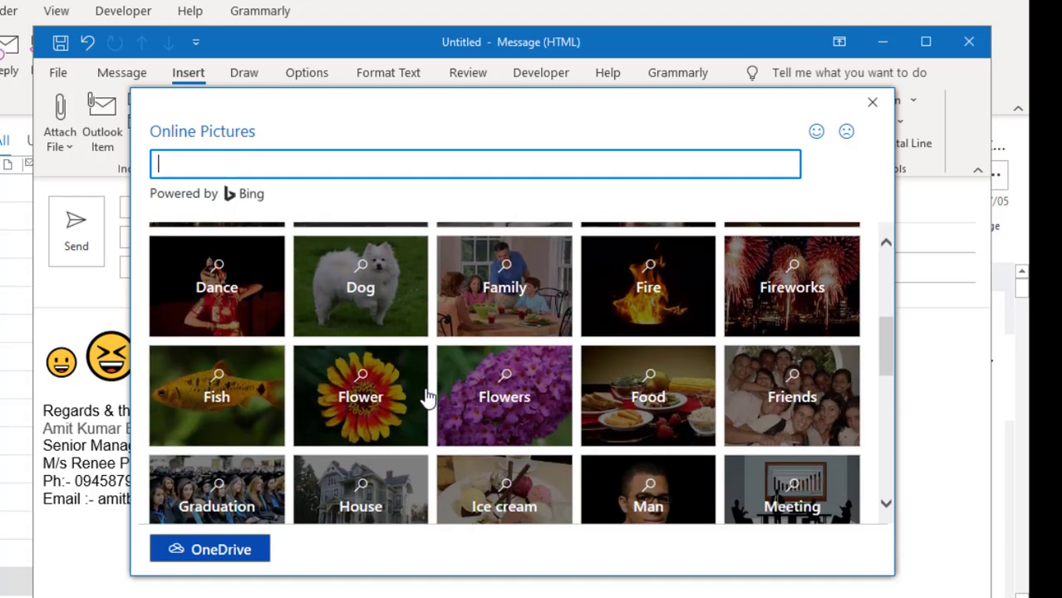
scroll(426, 397, "up", 5)
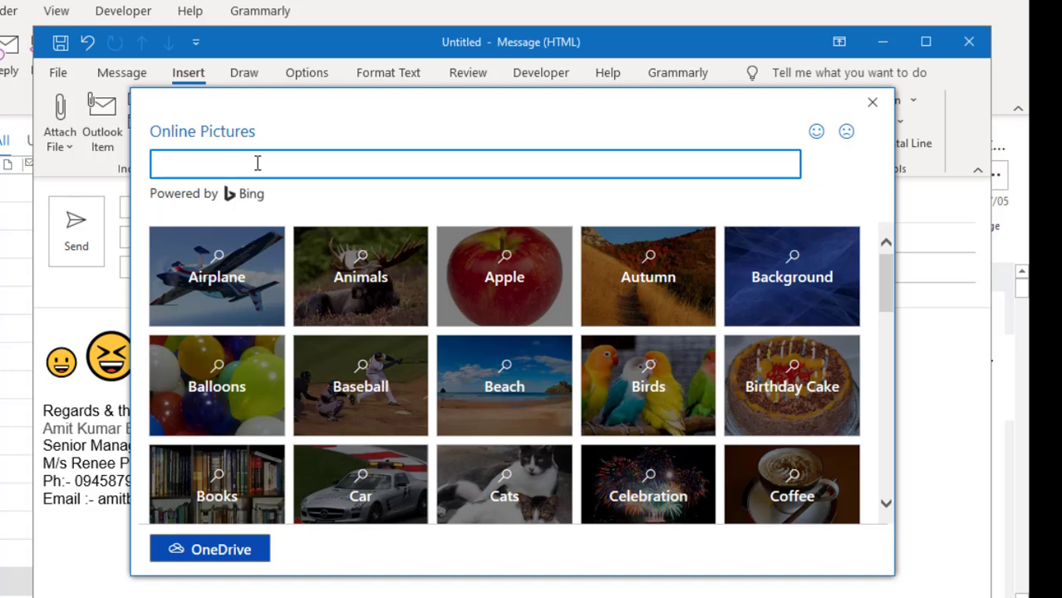
- Search online pictures for 'smiley emojis' and browse the results
type("smiley emoji")
type("s")
key("Return")
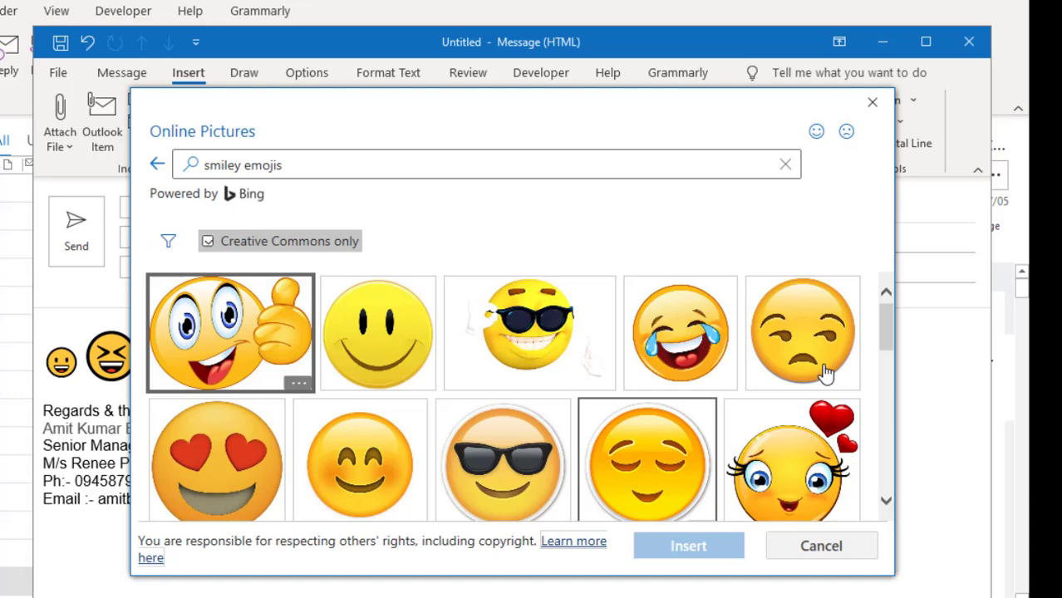
scroll(598, 363, "down", 1)
scroll(598, 363, "down", 2)
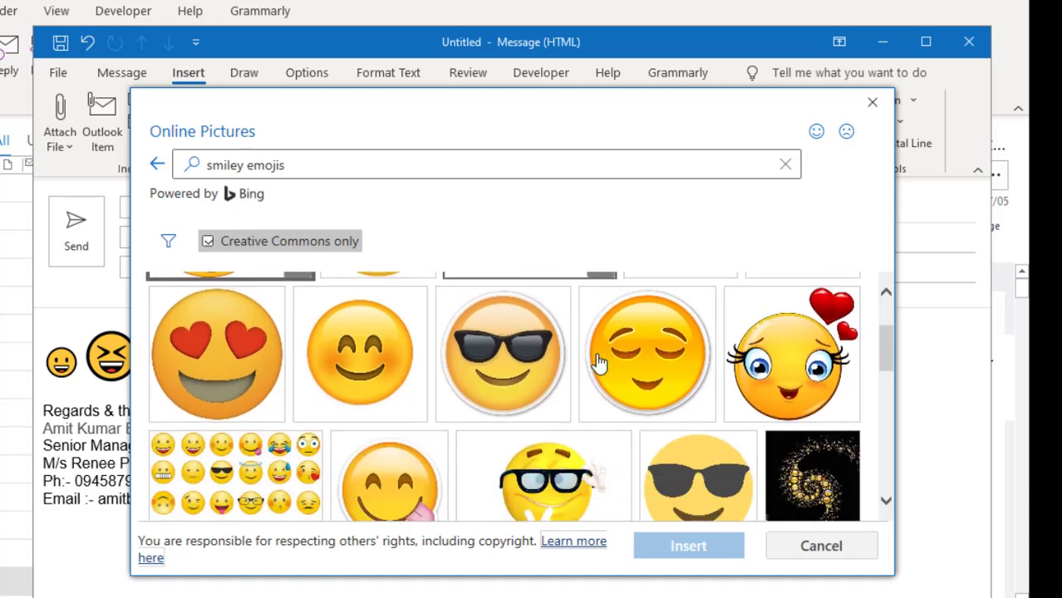
scroll(598, 363, "down", 1)
scroll(598, 363, "down", 2)
scroll(598, 363, "down", 2)
scroll(599, 363, "down", 2)
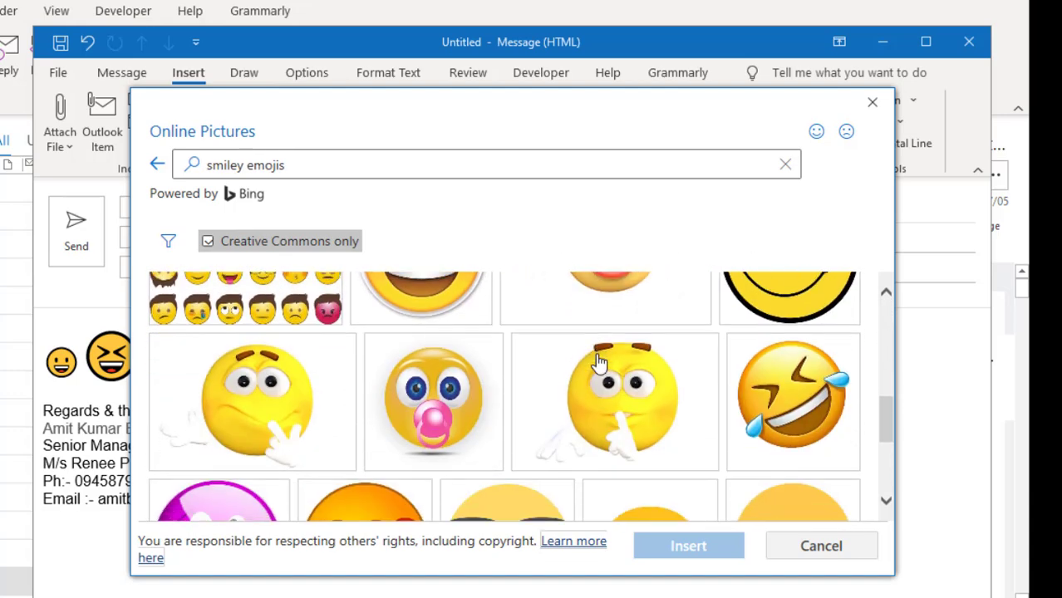
scroll(598, 363, "down", 2)
scroll(594, 381, "up", 10)
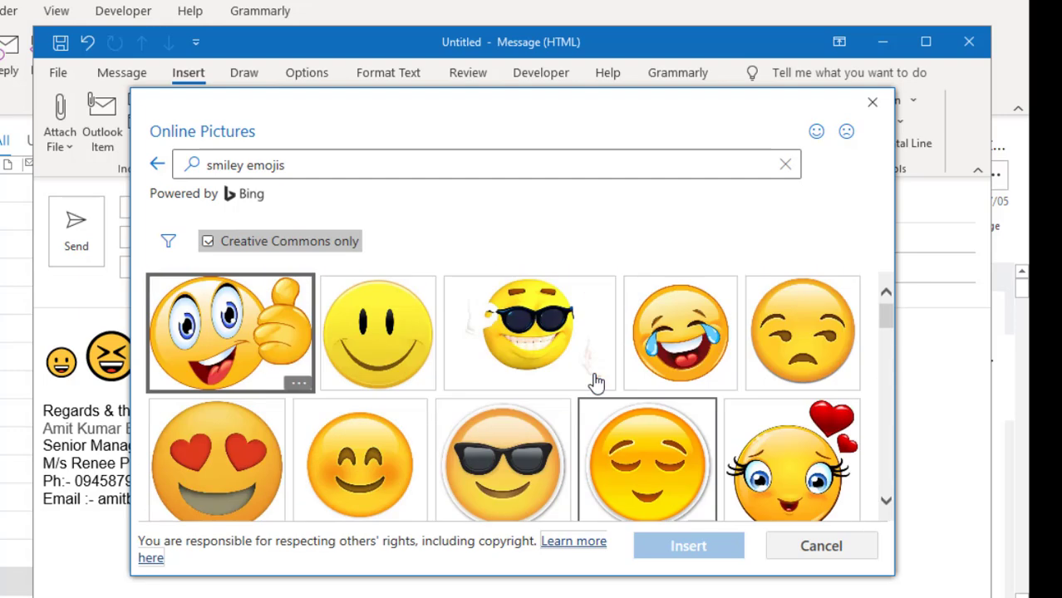
- Select only the thumbs-up smiley image among the results
left_click(246, 328)
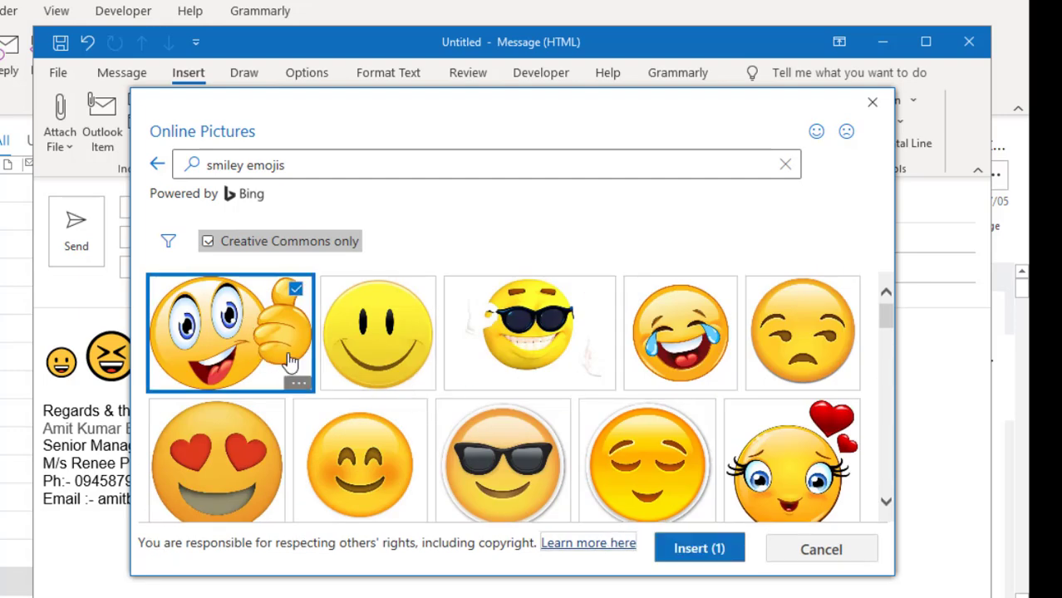
left_click(380, 340)
left_click(538, 332)
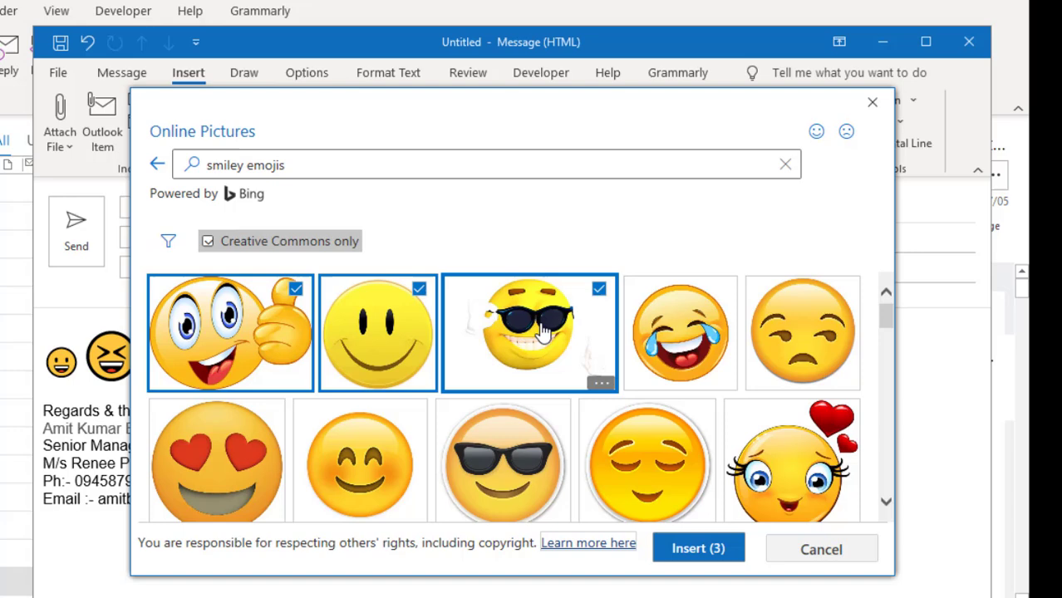
left_click(420, 333)
left_click(455, 334)
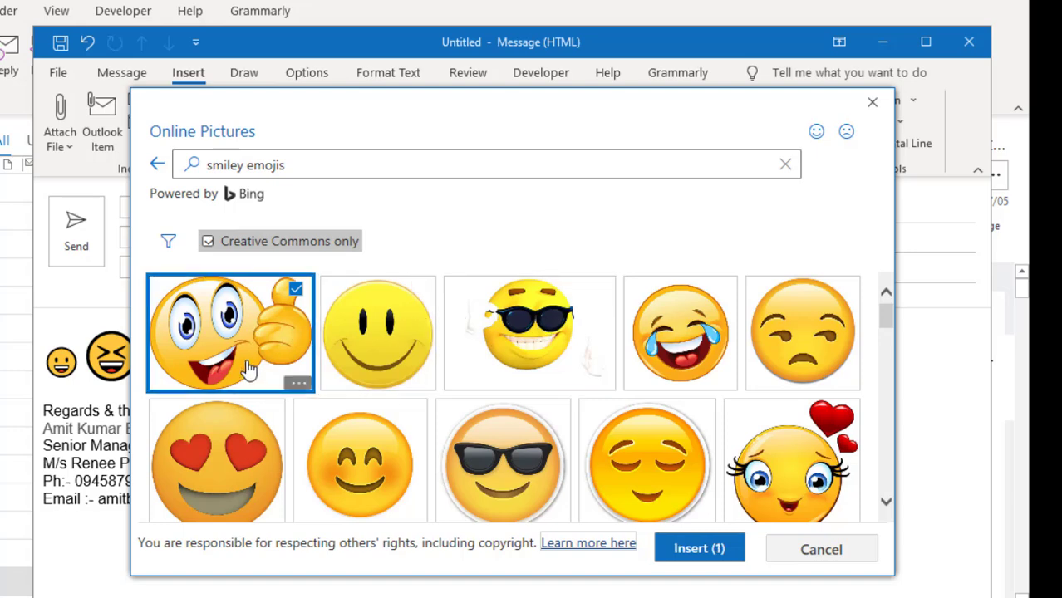
- Insert the thumbs-up smiley picture into the message body
left_click(696, 555)
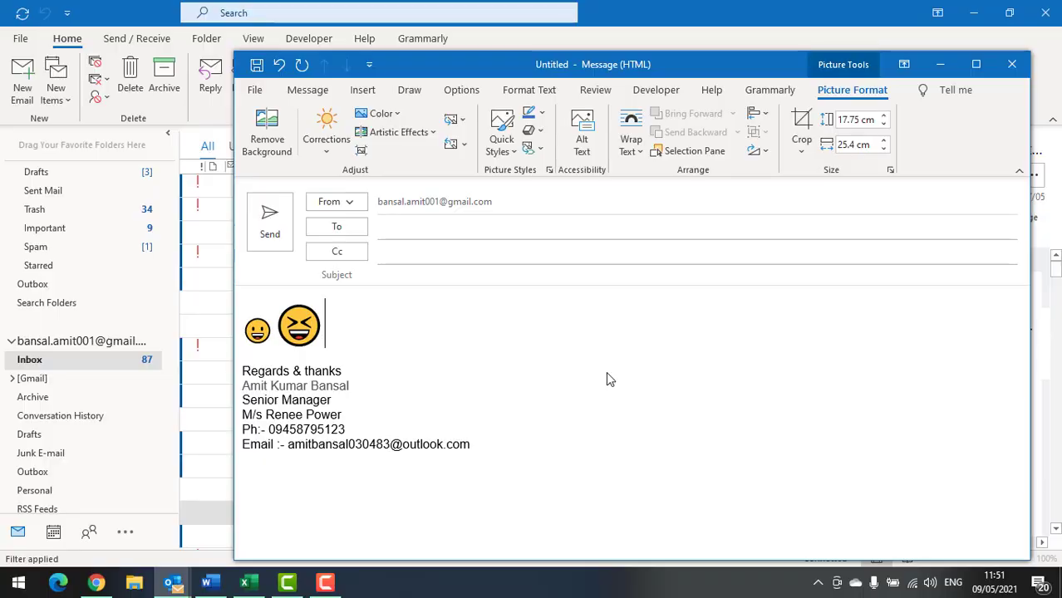
scroll(853, 415, "down", 2)
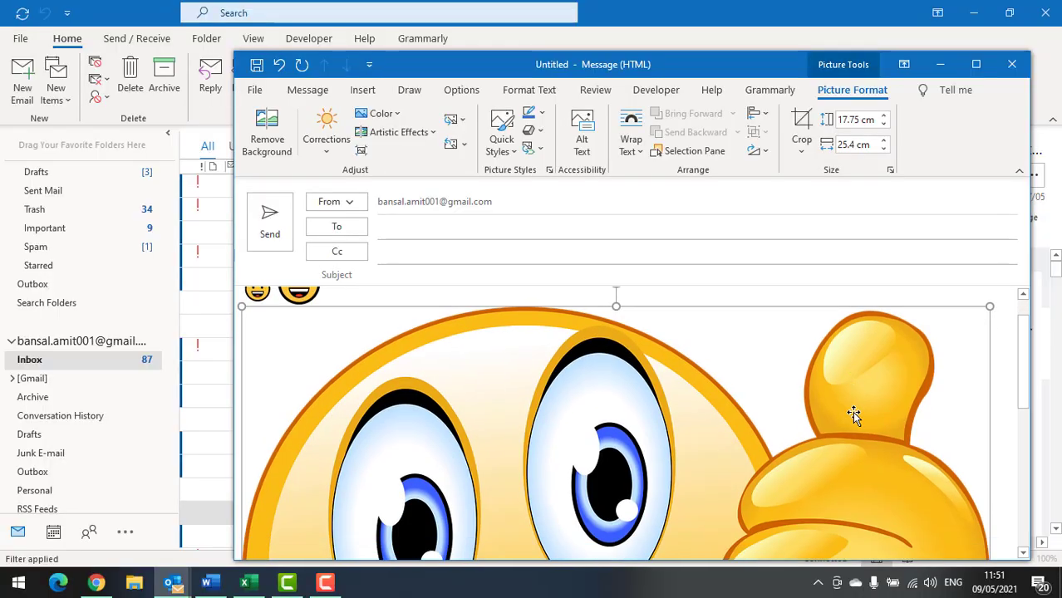
scroll(853, 415, "down", 3)
scroll(853, 415, "down", 3)
scroll(854, 416, "down", 2)
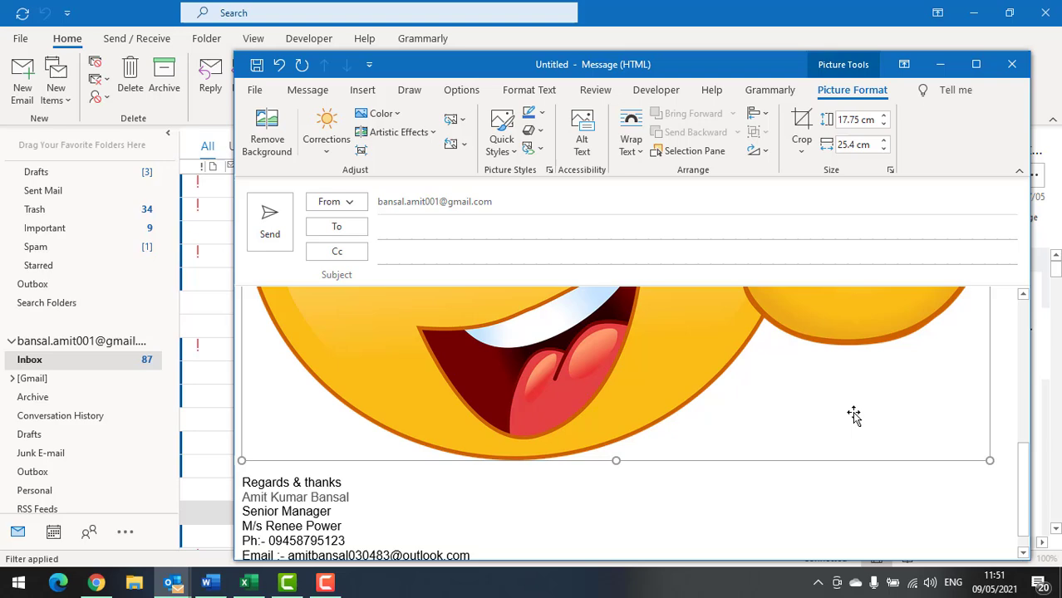
scroll(853, 416, "up", 5)
scroll(853, 415, "up", 3)
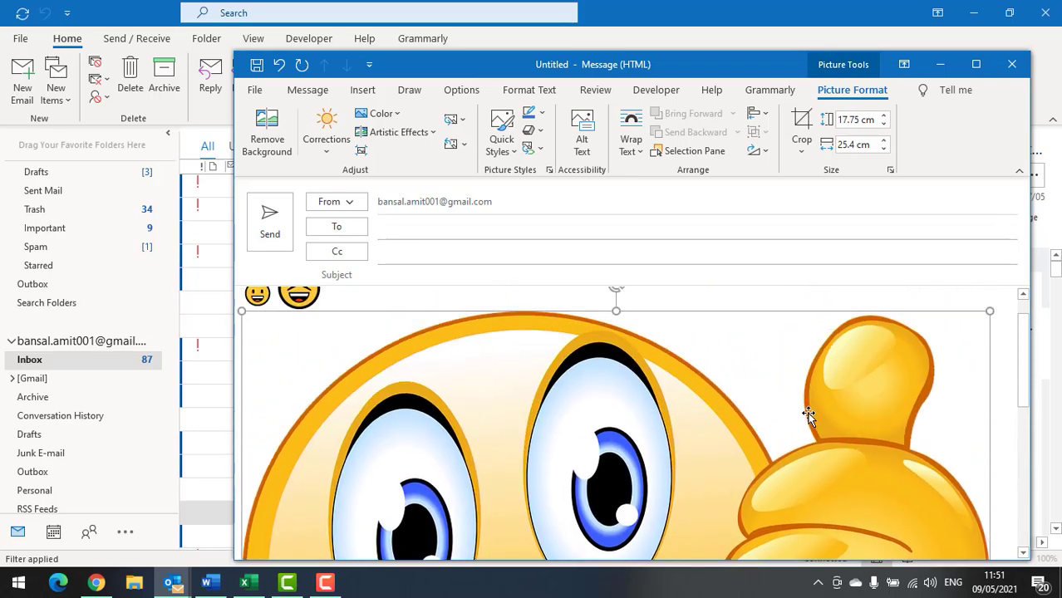
- Shrink the thumbs-up picture to about 2.7 × 3.86 cm beside the emojis
scroll(807, 416, "down", 2)
scroll(808, 415, "down", 3)
scroll(807, 415, "down", 1)
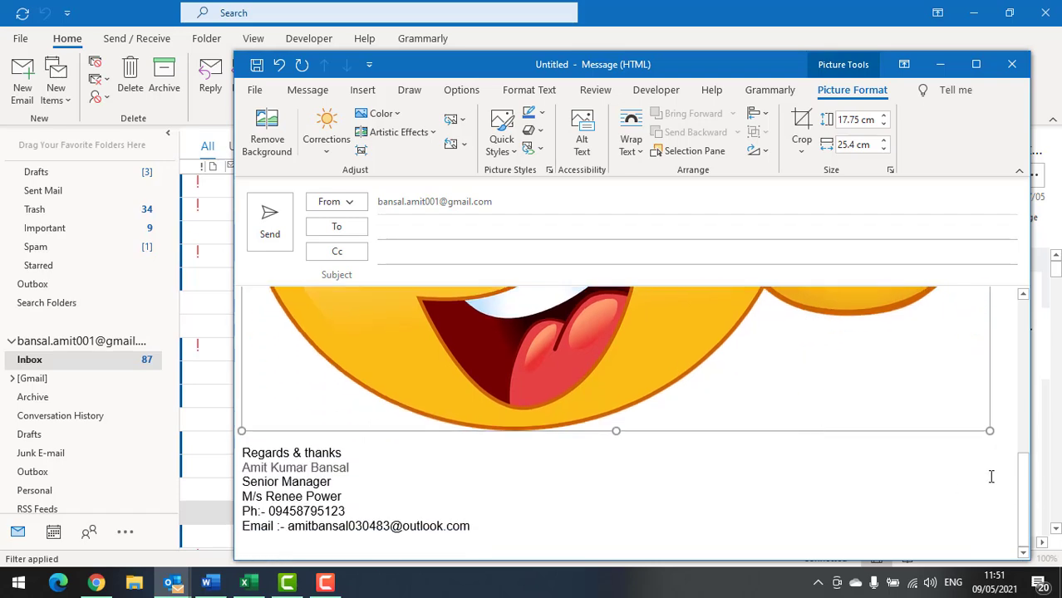
scroll(830, 465, "up", 3)
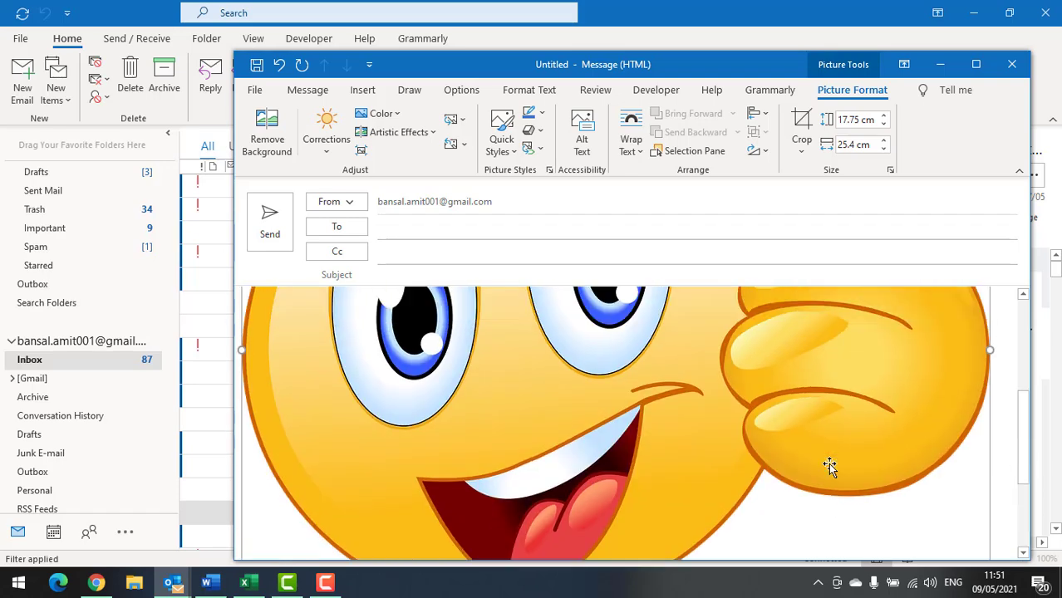
scroll(830, 465, "up", 3)
scroll(882, 407, "down", 5)
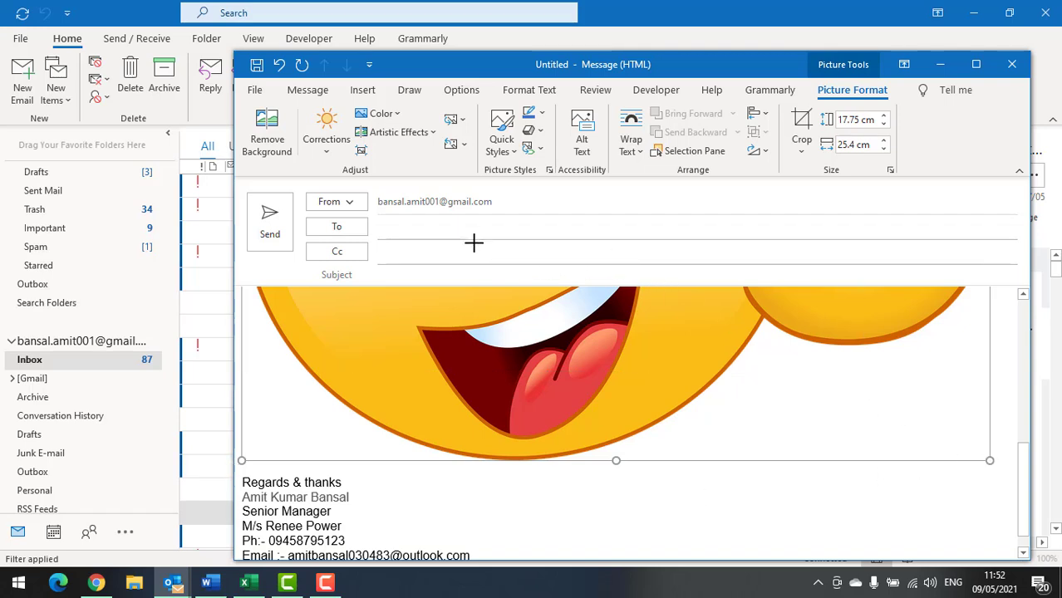
left_click_drag(822, 376, 475, 241)
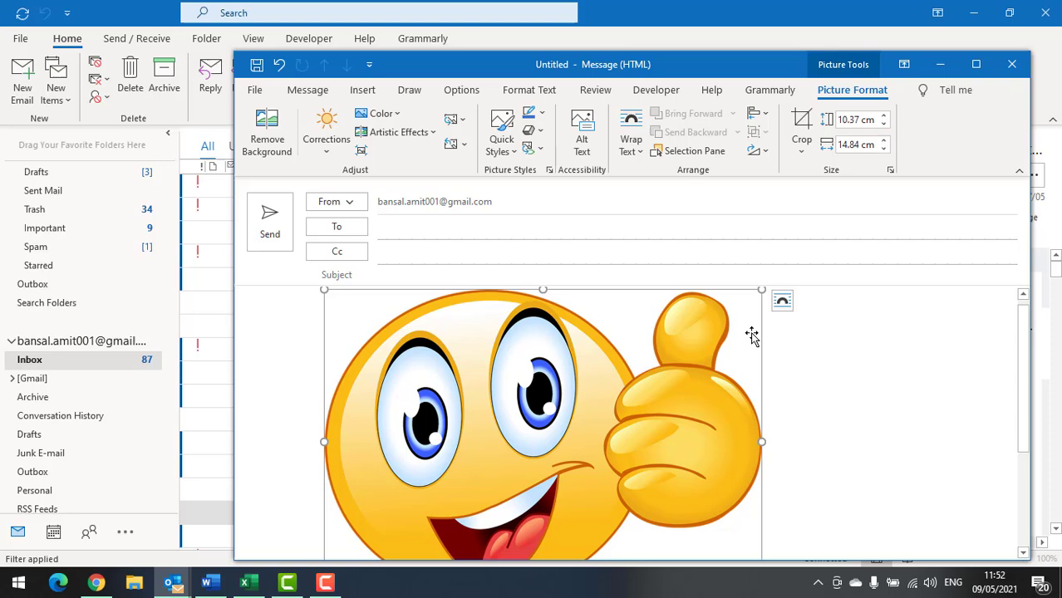
left_click_drag(564, 508, 383, 343)
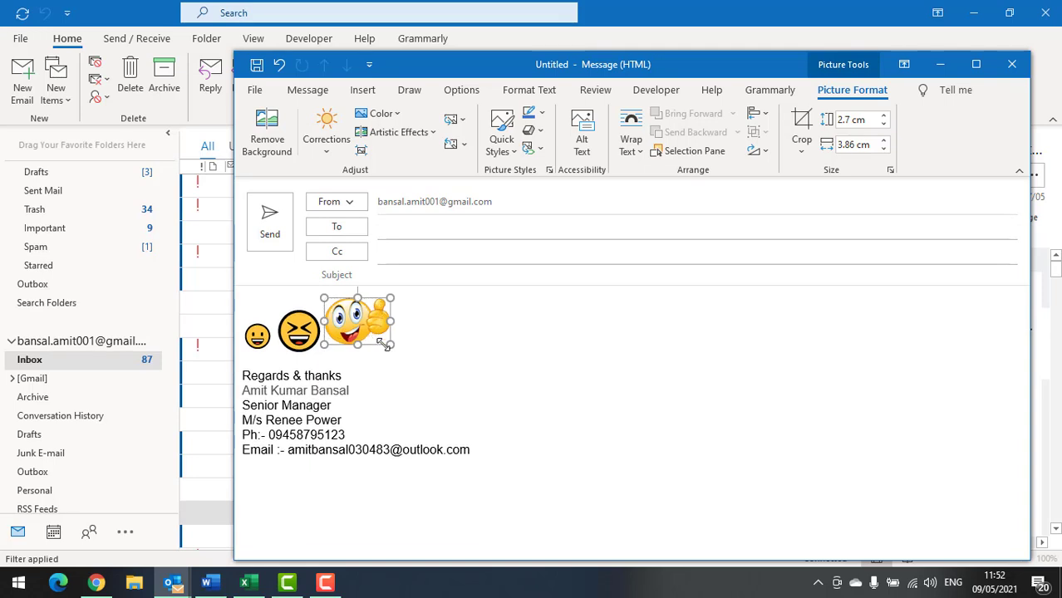
left_click(549, 360)
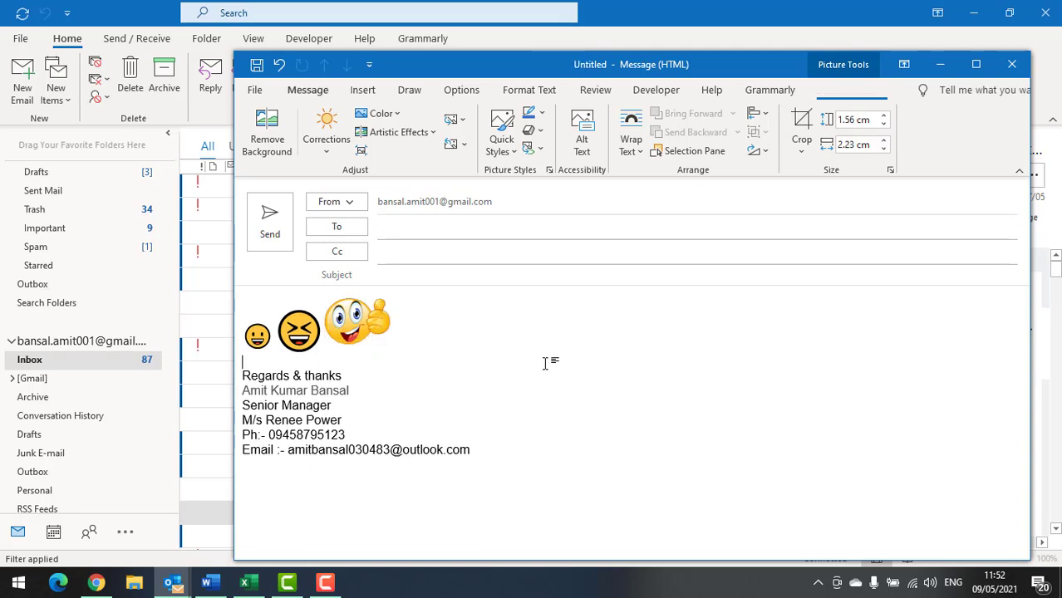
left_click(357, 323)
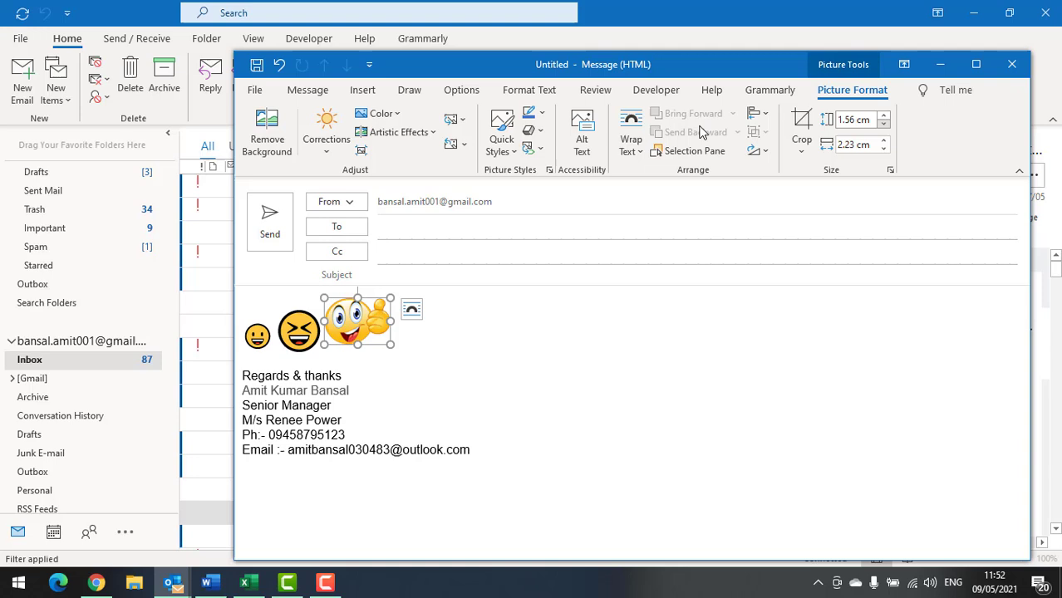
left_click(619, 327)
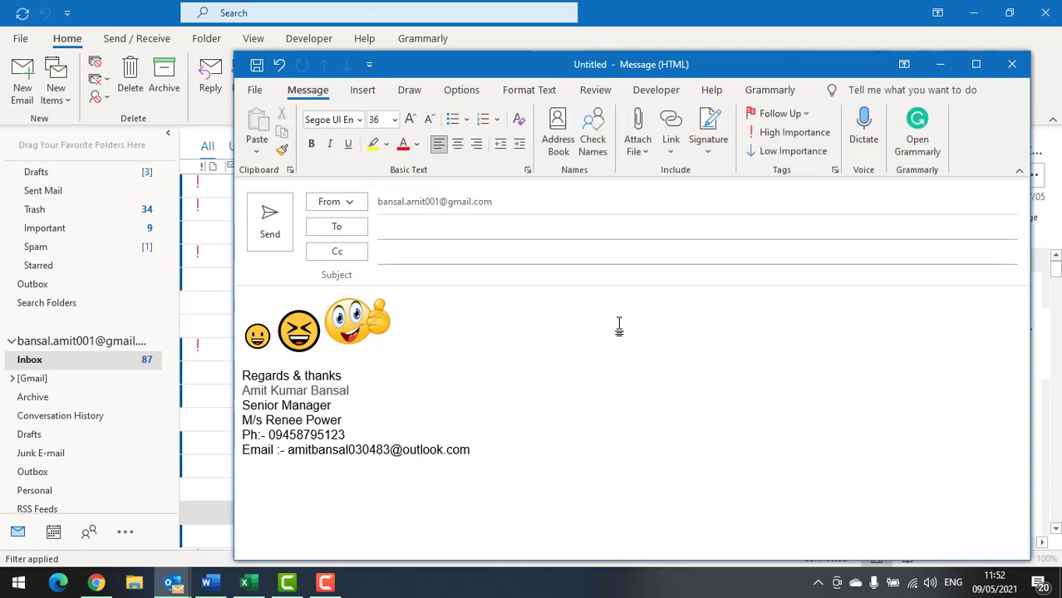